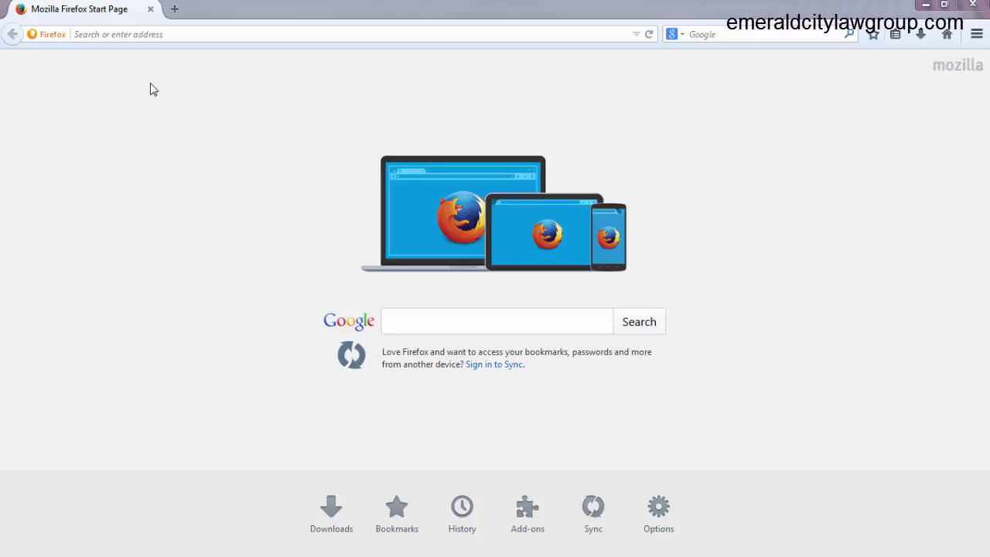
# Step: Go to mailchimp.com in Firefox
pyautogui.click(178, 35)
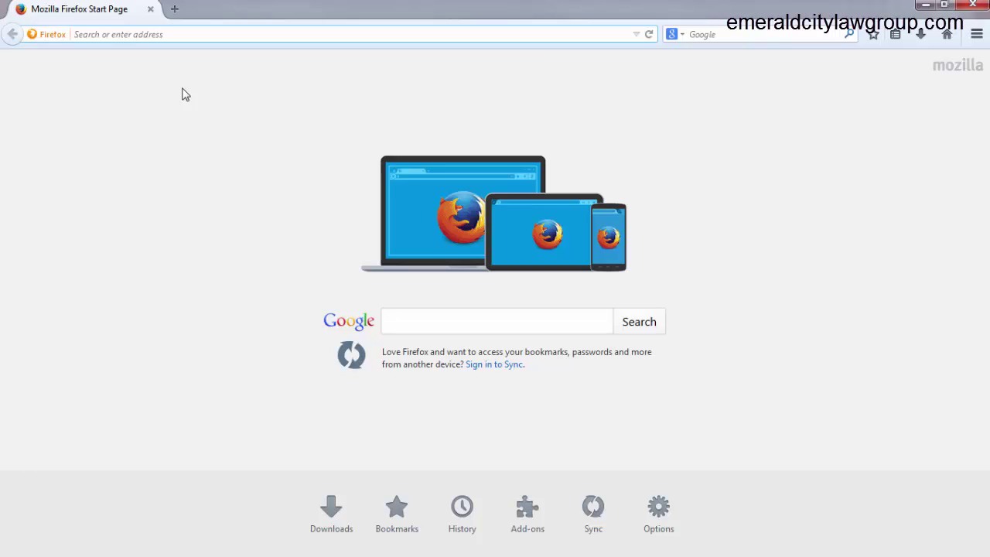
pyautogui.write('mailchimp.com')
pyautogui.press('Return')
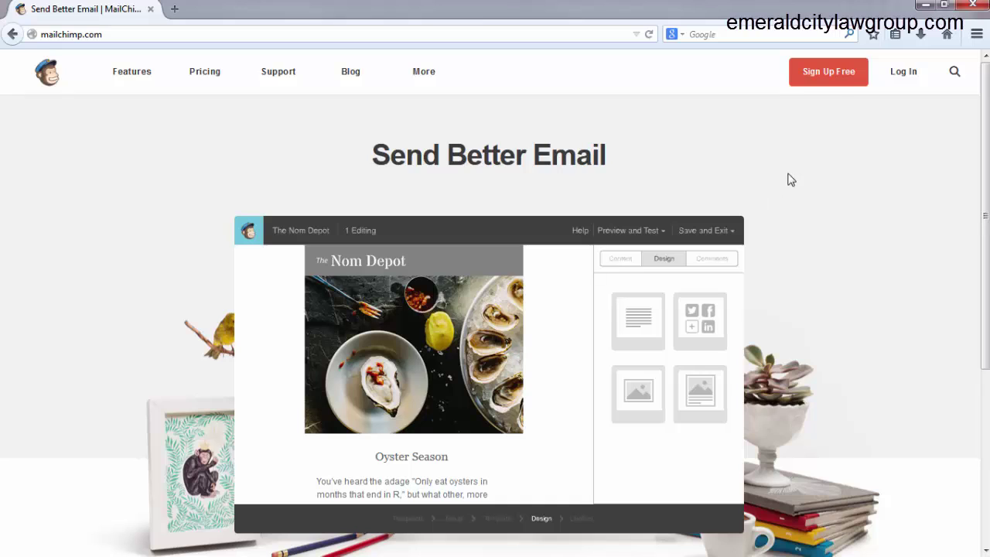
# Step: Sign up for a free account by entering an email address, a username and a password
pyautogui.click(840, 74)
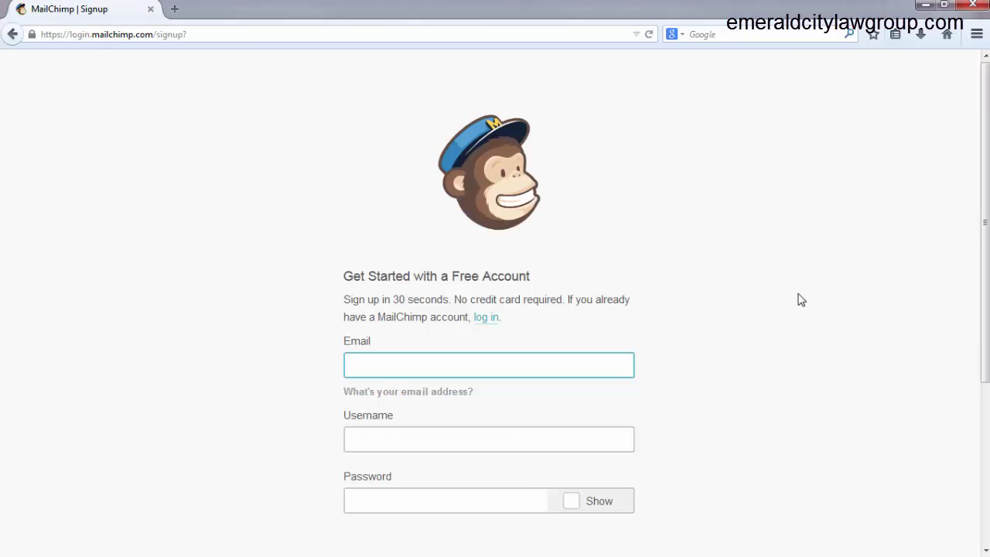
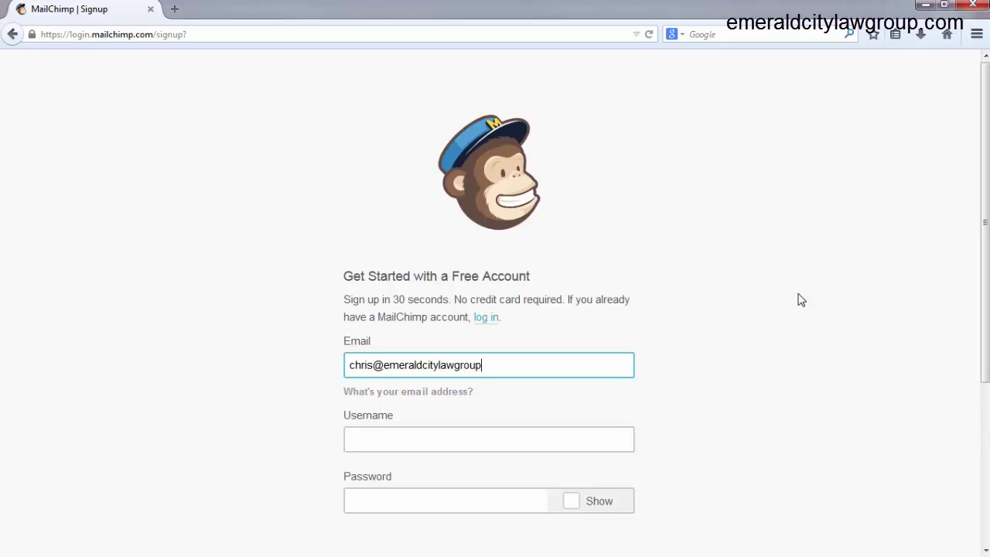
pyautogui.press('Tab')
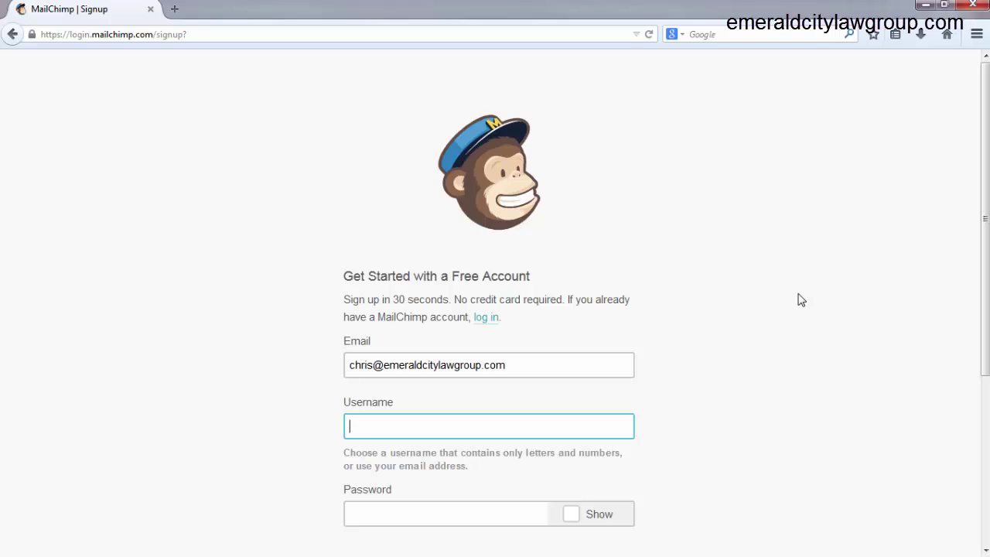
pyautogui.press('Tab')
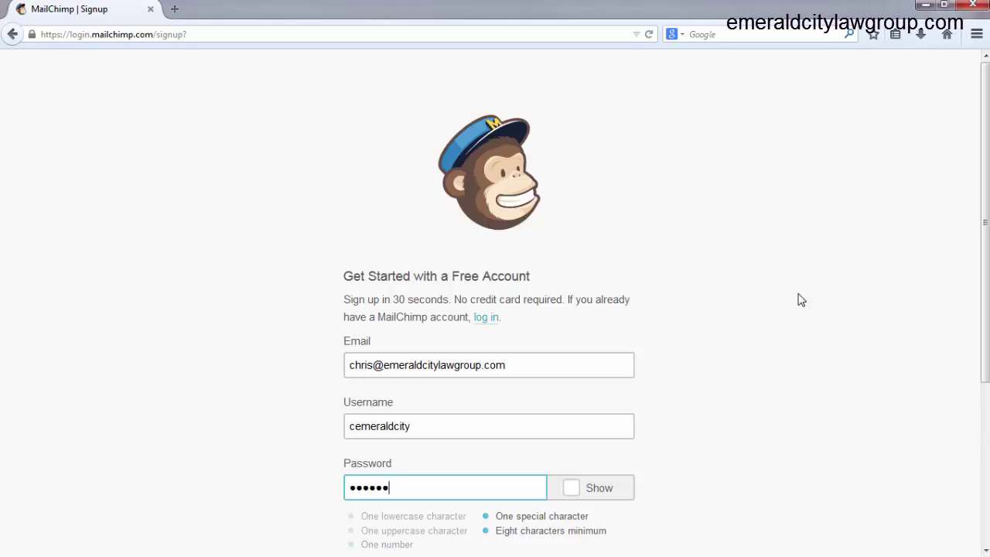
pyautogui.press('Tab')
pyautogui.scroll(-3, 619, 371)
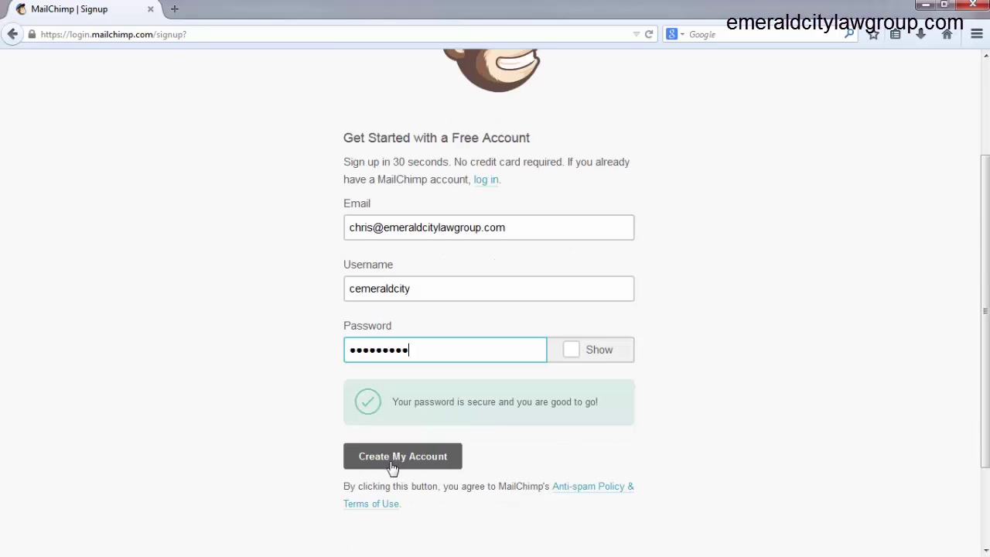
pyautogui.click(391, 467)
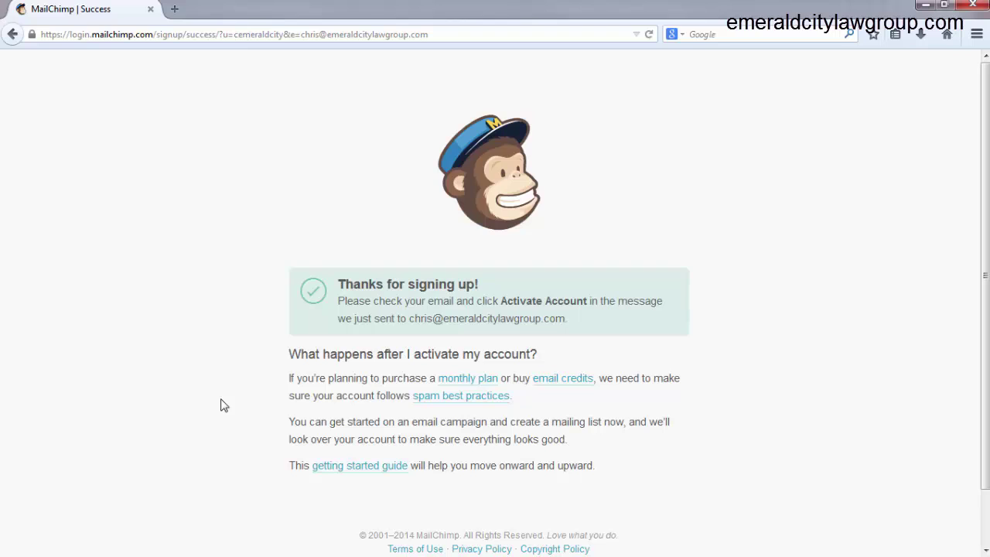
# Step: Reload the confirmation page, return to mailchimp.com and go to the Log In page
pyautogui.click(650, 36)
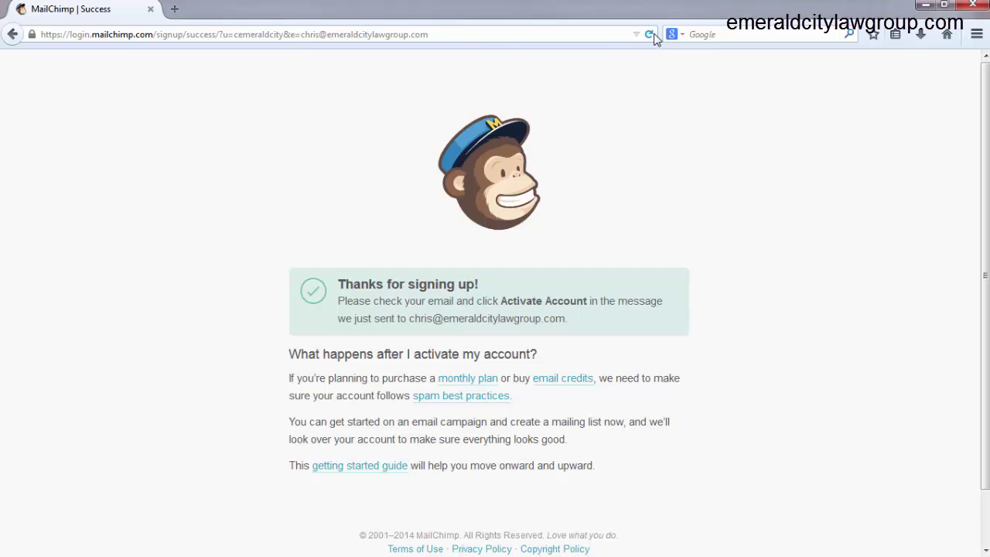
pyautogui.click(650, 35)
pyautogui.hotkey('ctrl', 'l')
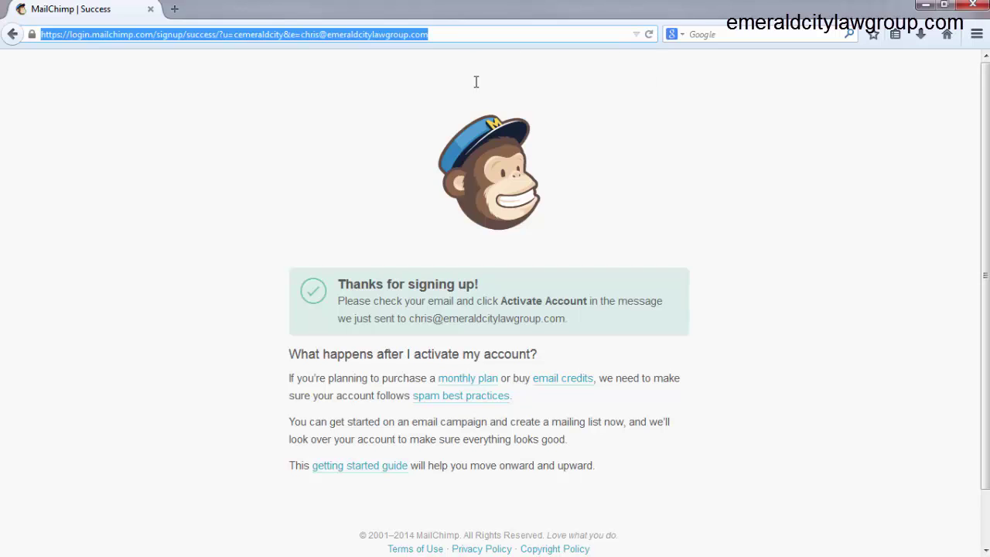
pyautogui.write('mailcm')
pyautogui.press('BackSpace')
pyautogui.write('himp.com')
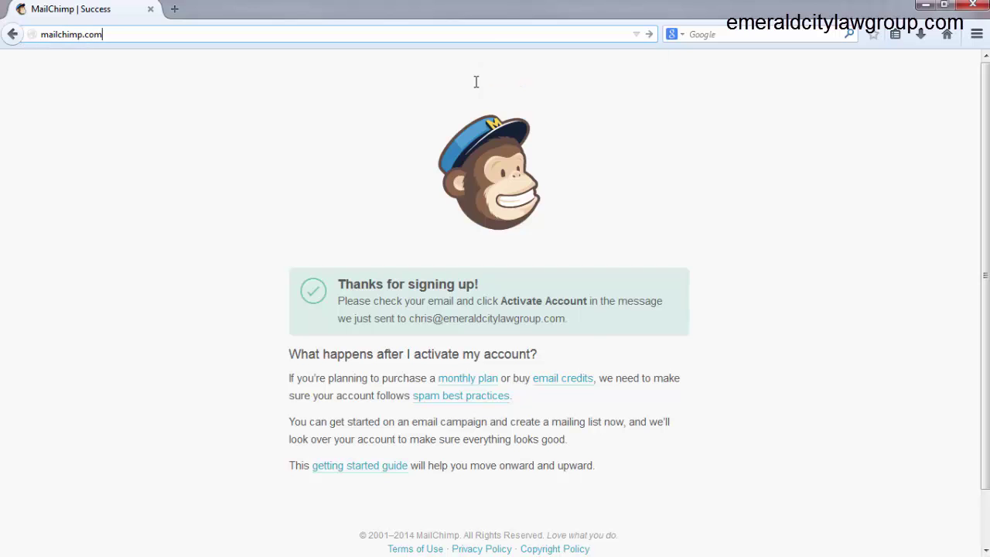
pyautogui.press('Return')
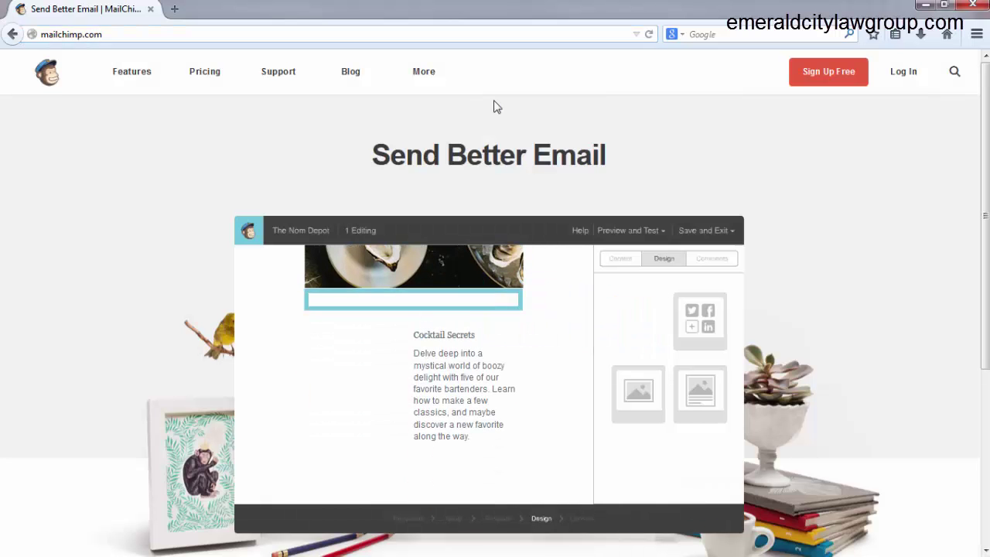
pyautogui.click(903, 72)
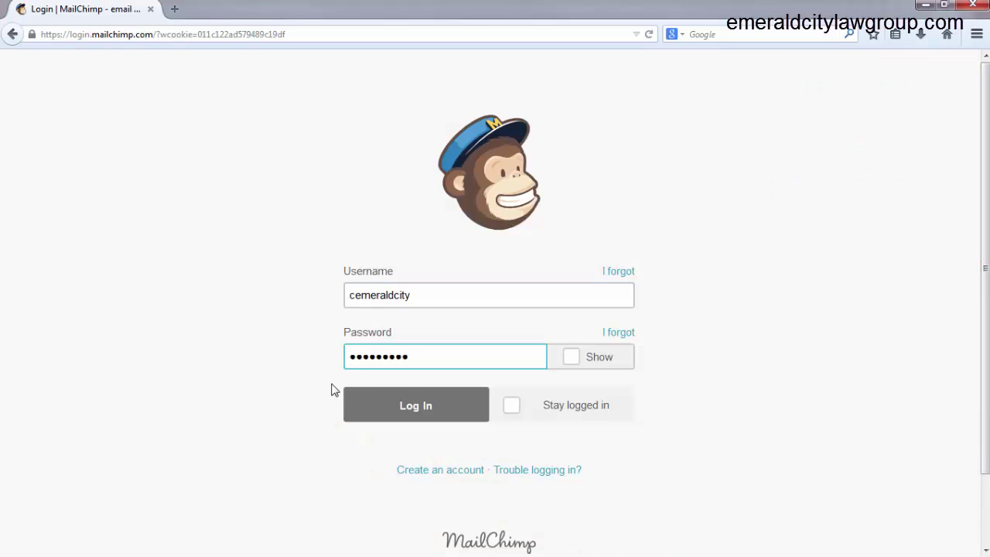
# Step: Log in and enter the account holder's first and last name in the profile
pyautogui.click(355, 396)
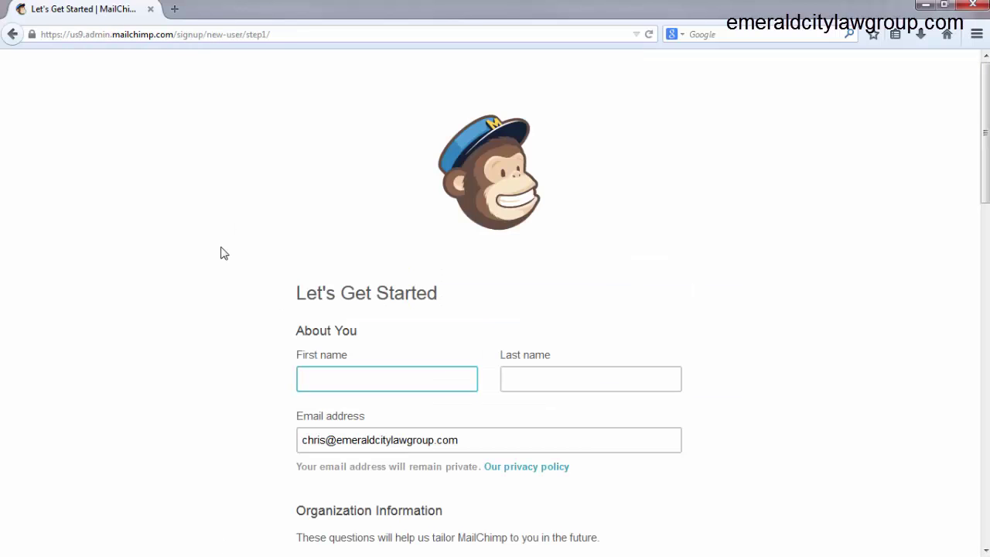
pyautogui.scroll(-3, 221, 255)
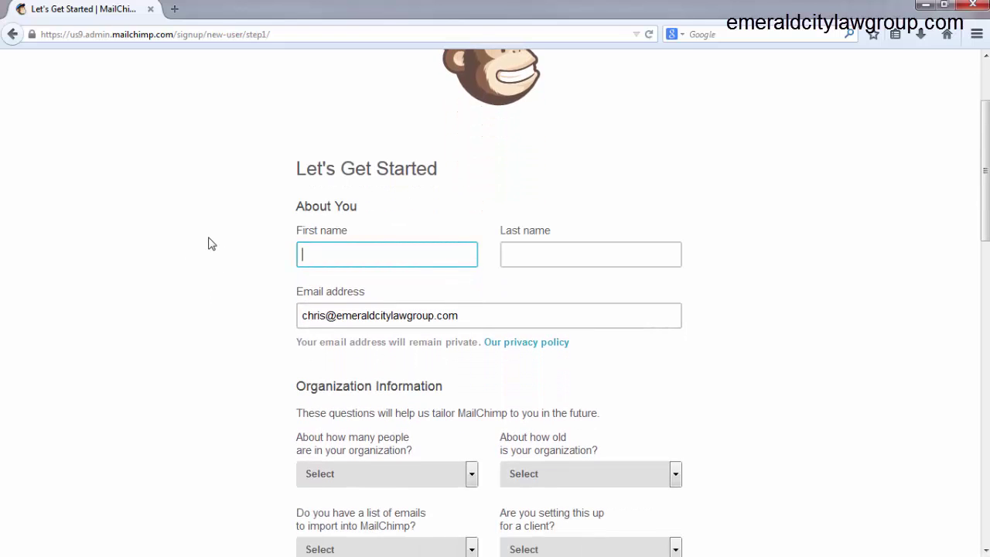
pyautogui.press('Tab')
pyautogui.click(209, 243)
# Step: Answer organization size 1-5, age 3-5 years, list to import Yes, and client setup No
pyautogui.scroll(-4, 209, 244)
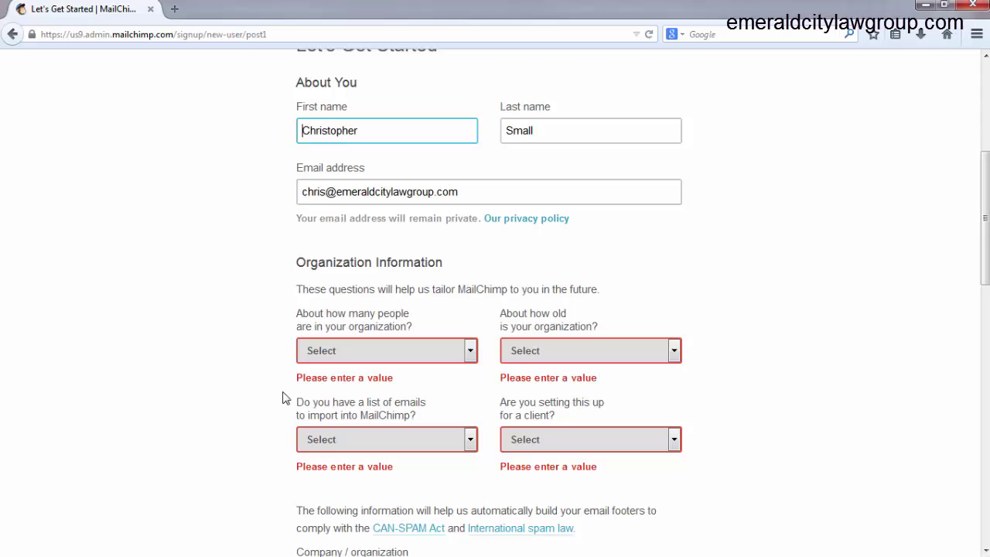
pyautogui.scroll(-2, 456, 332)
pyautogui.click(471, 284)
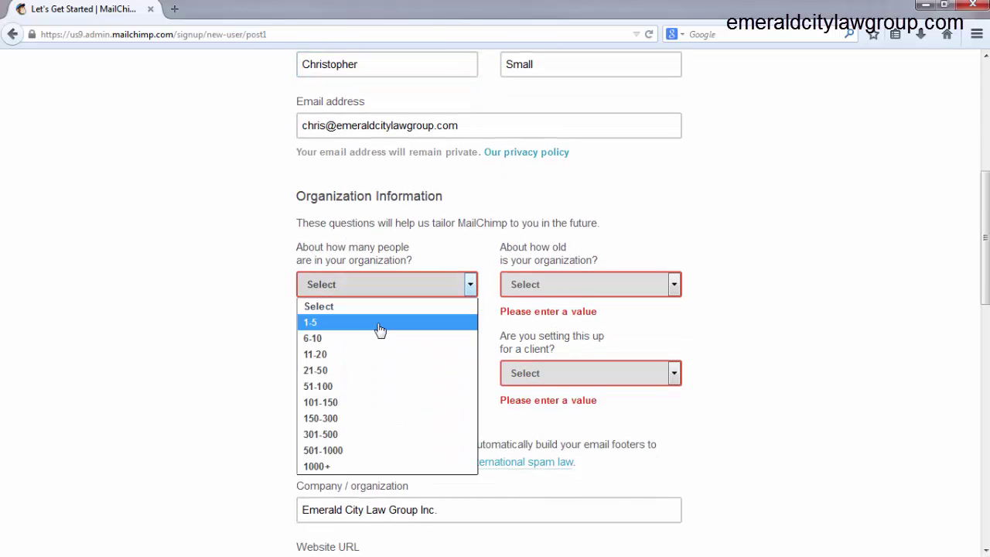
pyautogui.click(380, 328)
pyautogui.click(646, 291)
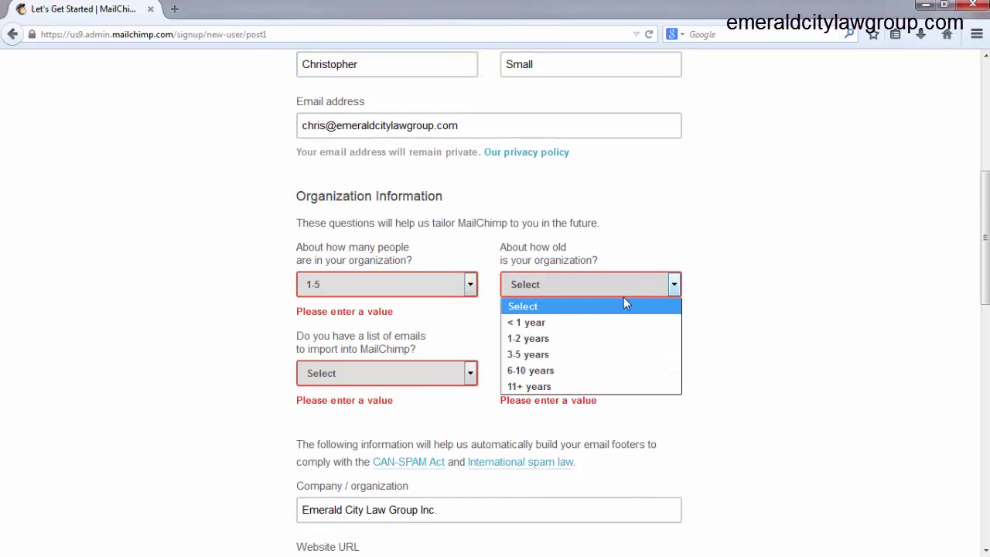
pyautogui.click(541, 355)
pyautogui.click(471, 374)
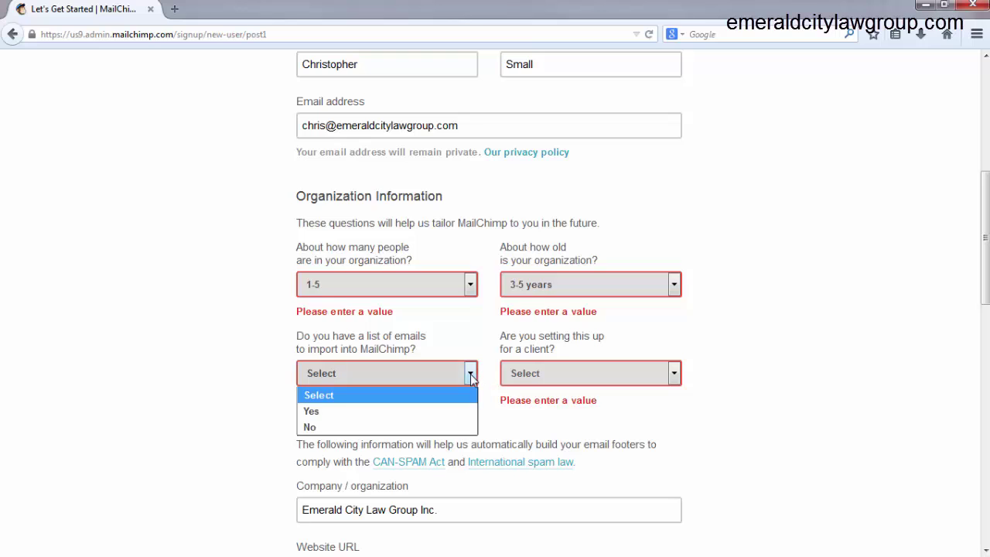
pyautogui.click(427, 412)
pyautogui.click(650, 378)
pyautogui.click(598, 429)
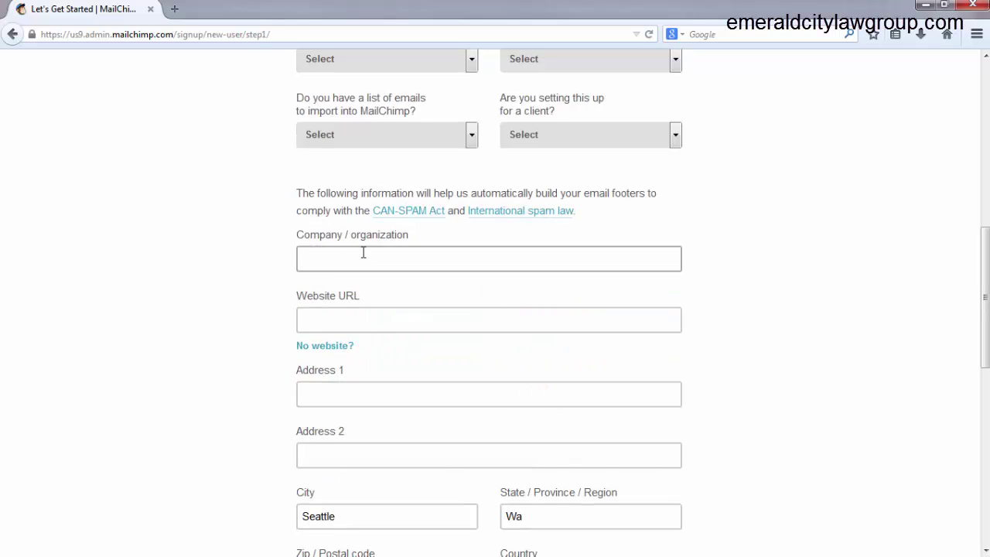
# Step: Enter the company name and set the industry to Legal
pyautogui.click(363, 253)
pyautogui.write('Emerald City Law Group ')
pyautogui.write('Inc.')
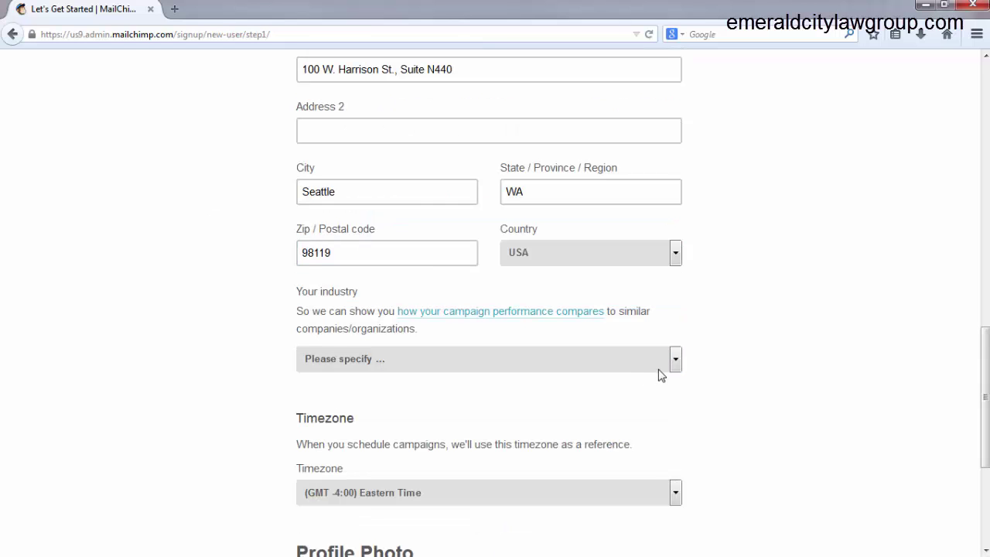
pyautogui.click(664, 370)
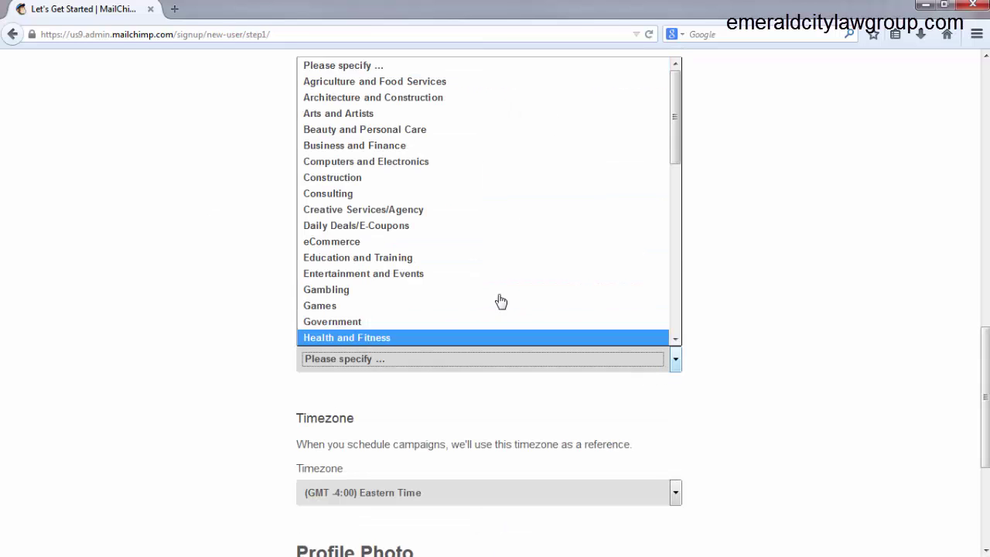
pyautogui.scroll(-3, 460, 225)
pyautogui.click(325, 272)
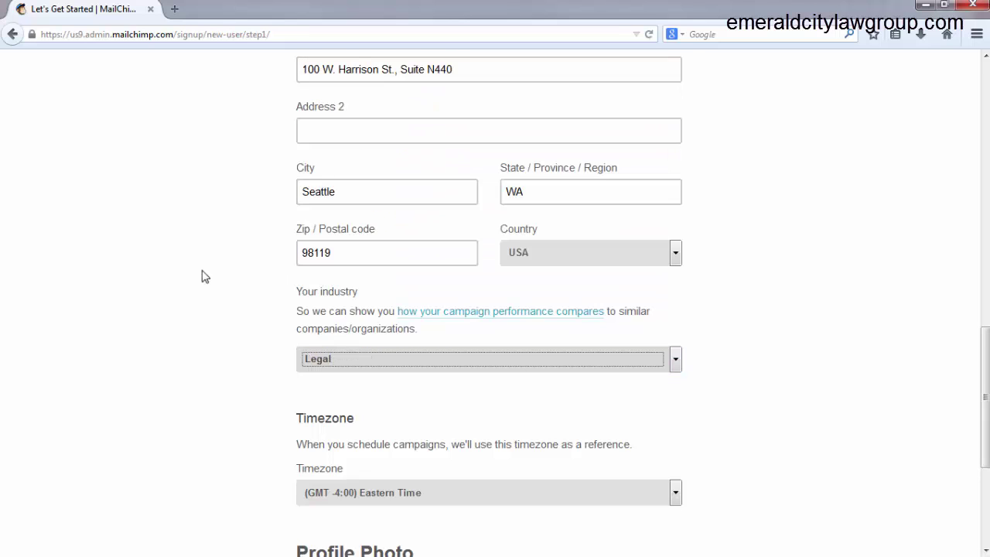
pyautogui.click(194, 256)
pyautogui.scroll(-3, 212, 250)
pyautogui.scroll(-2, 212, 250)
# Step: Set the timezone to Pacific Time and save the profile
pyautogui.click(674, 294)
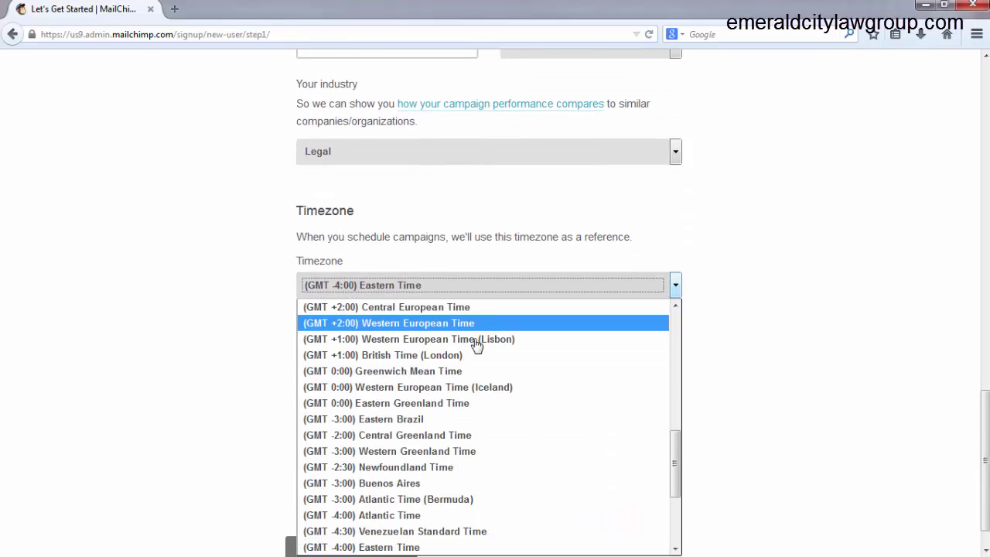
pyautogui.scroll(2, 520, 346)
pyautogui.scroll(1, 516, 347)
pyautogui.scroll(-4, 513, 349)
pyautogui.scroll(-3, 514, 349)
pyautogui.click(406, 515)
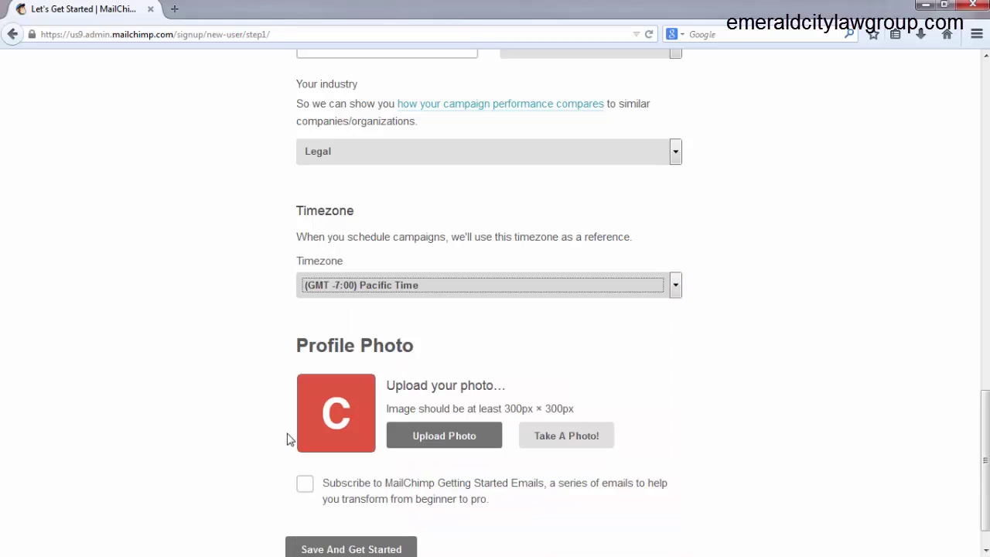
pyautogui.scroll(-1, 246, 363)
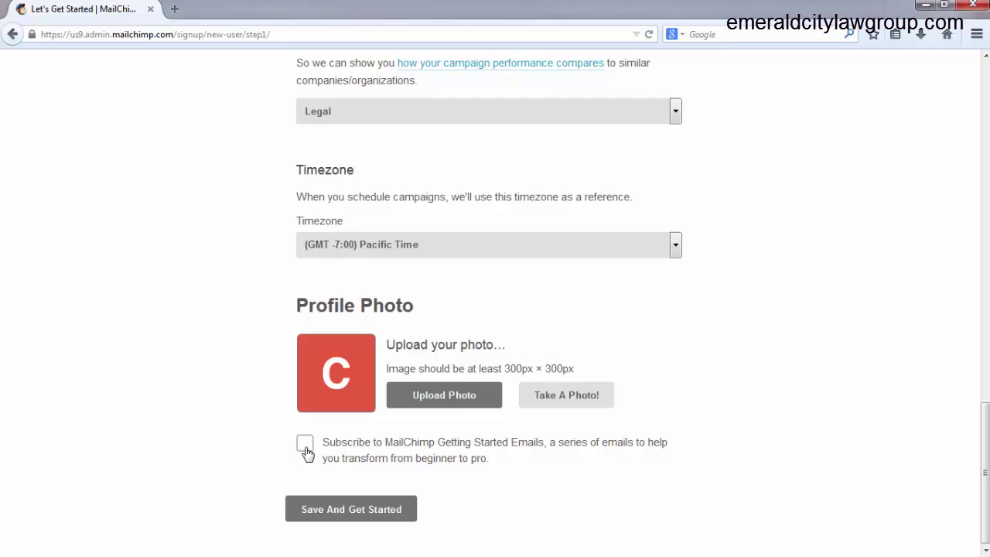
pyautogui.click(350, 508)
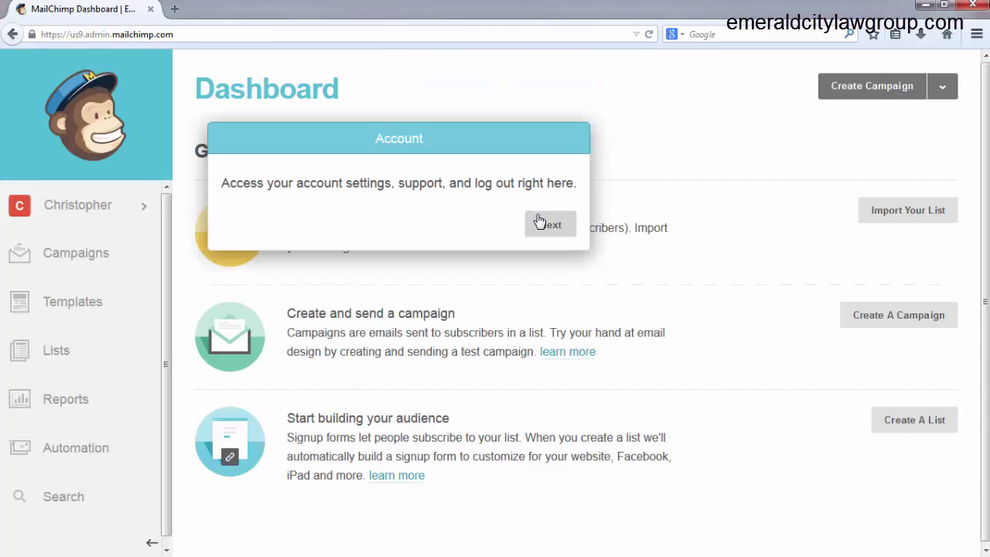
# Step: Step past the welcome tour, dismiss the search tip and go to Lists
pyautogui.click(549, 225)
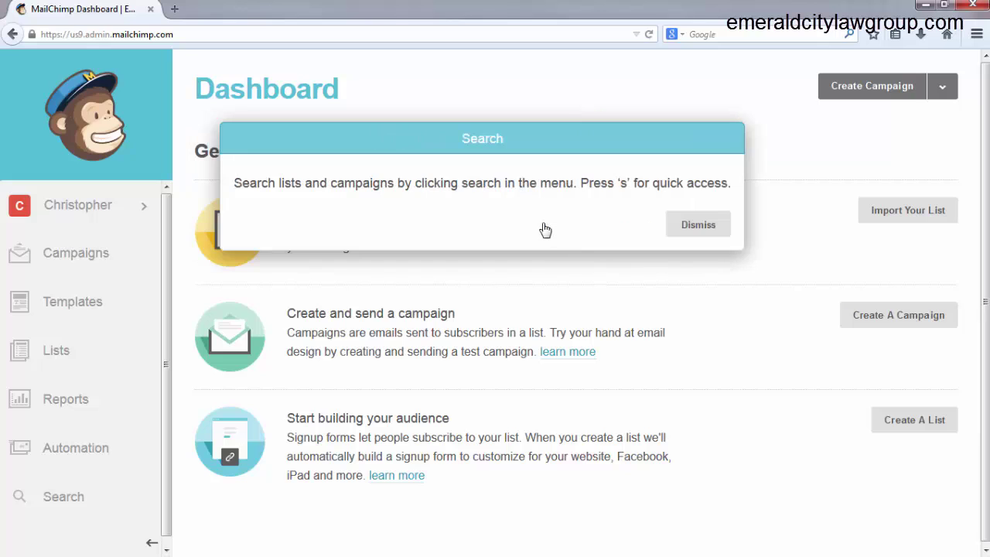
pyautogui.click(696, 226)
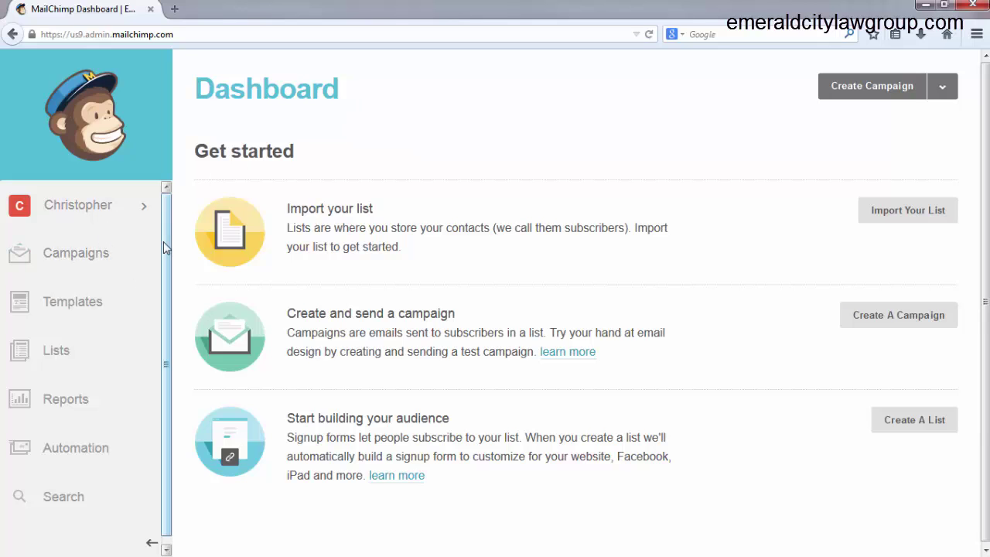
pyautogui.moveTo(163, 242); pyautogui.dragTo(163, 250)
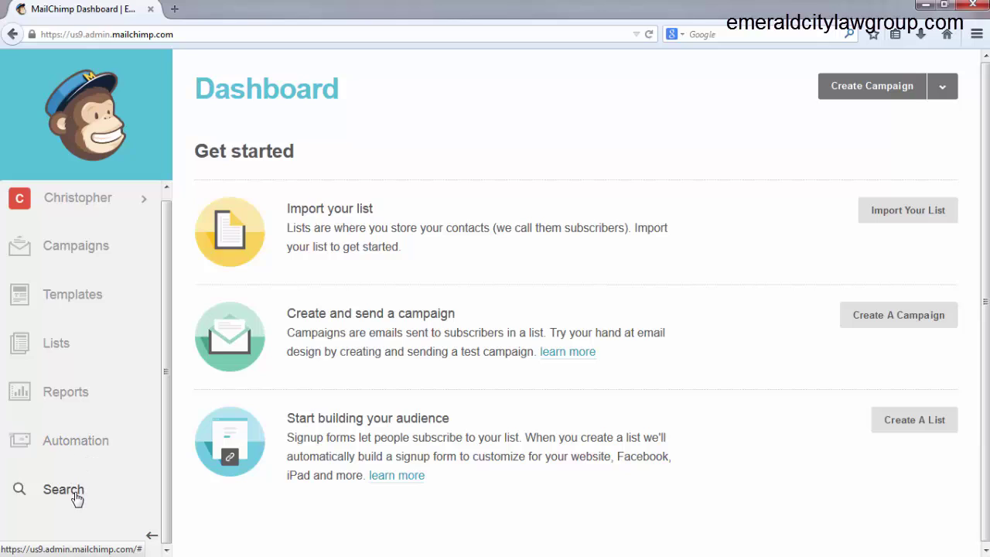
pyautogui.click(64, 349)
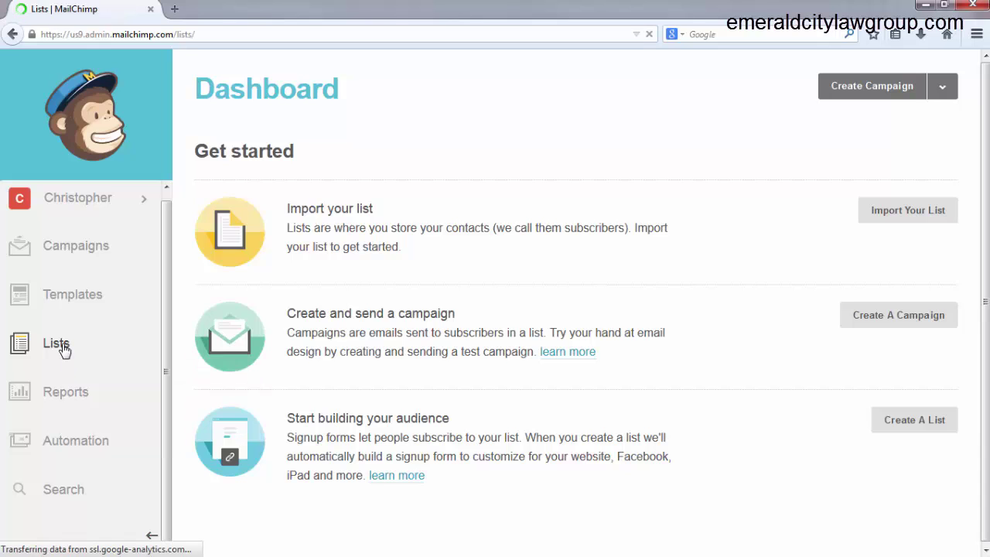
# Step: Start a new list named ECLG Network with the default sender email and name
pyautogui.click(951, 93)
pyautogui.click(464, 236)
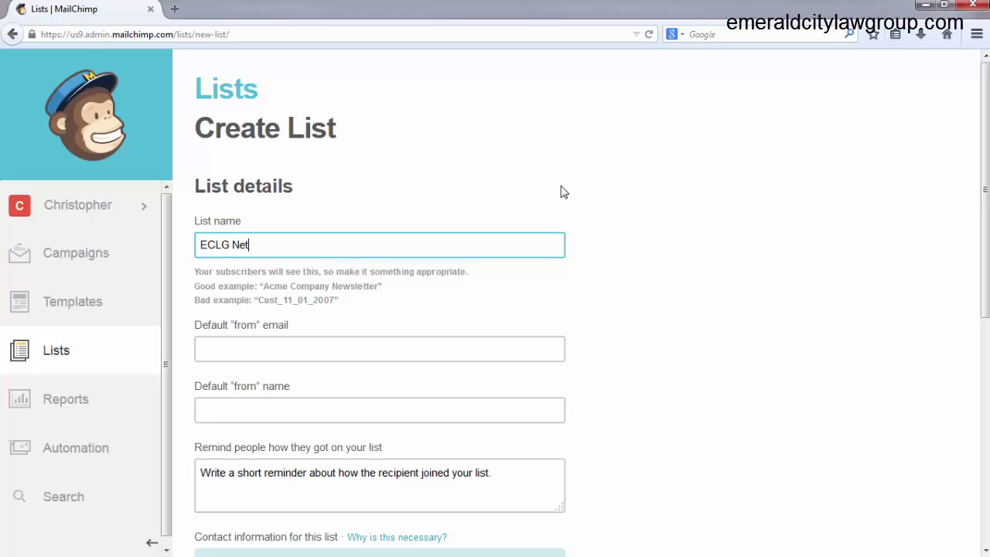
pyautogui.press('Tab')
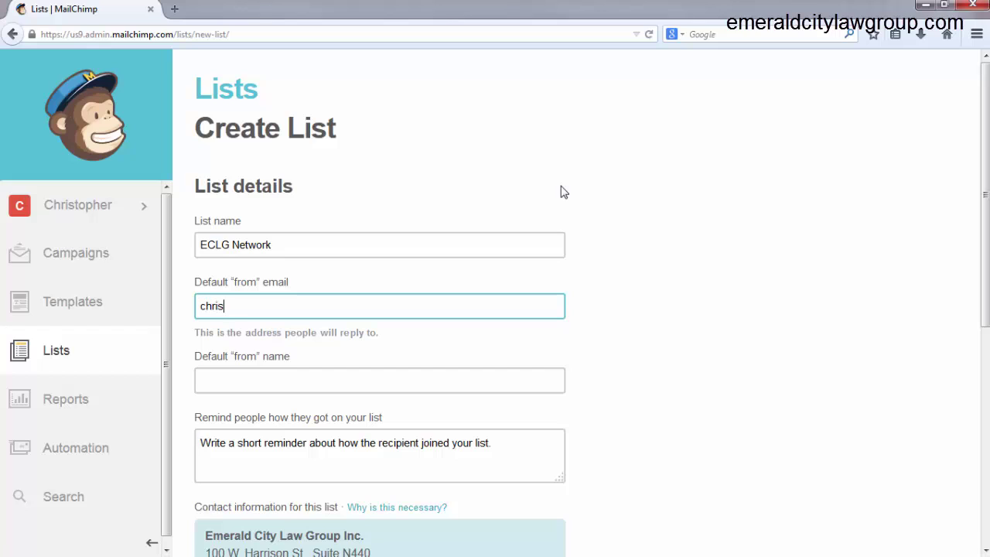
pyautogui.press('Tab')
pyautogui.write('Christ')
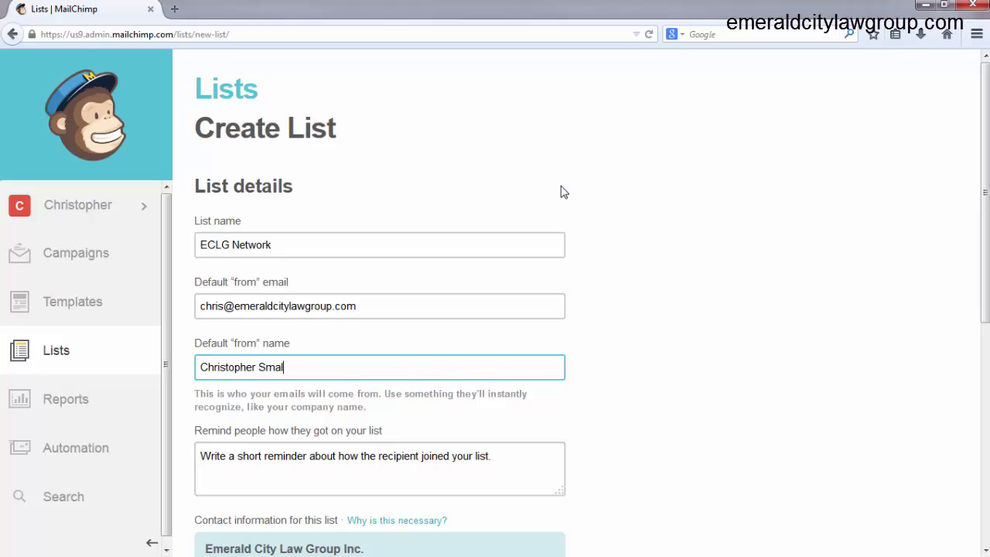
pyautogui.click(234, 308)
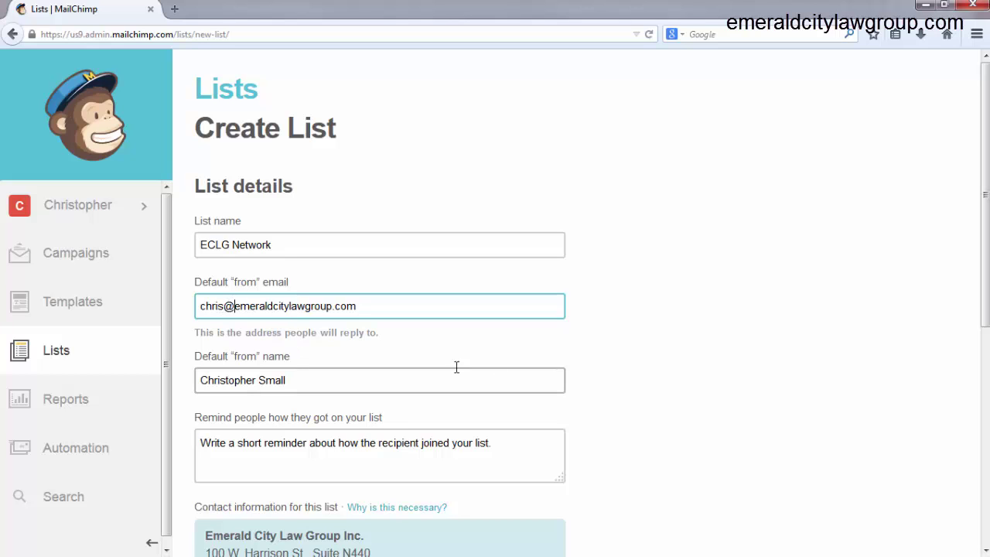
pyautogui.click(591, 347)
pyautogui.scroll(-1, 591, 349)
pyautogui.scroll(-3, 590, 347)
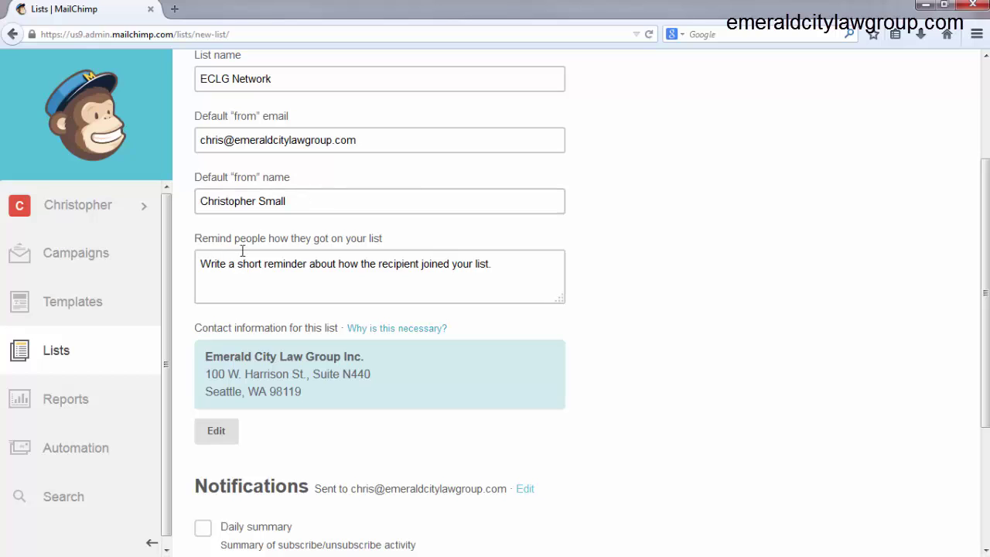
# Step: Write the join reminder text, turn on daily summary notifications, and save the list
pyautogui.click(343, 264)
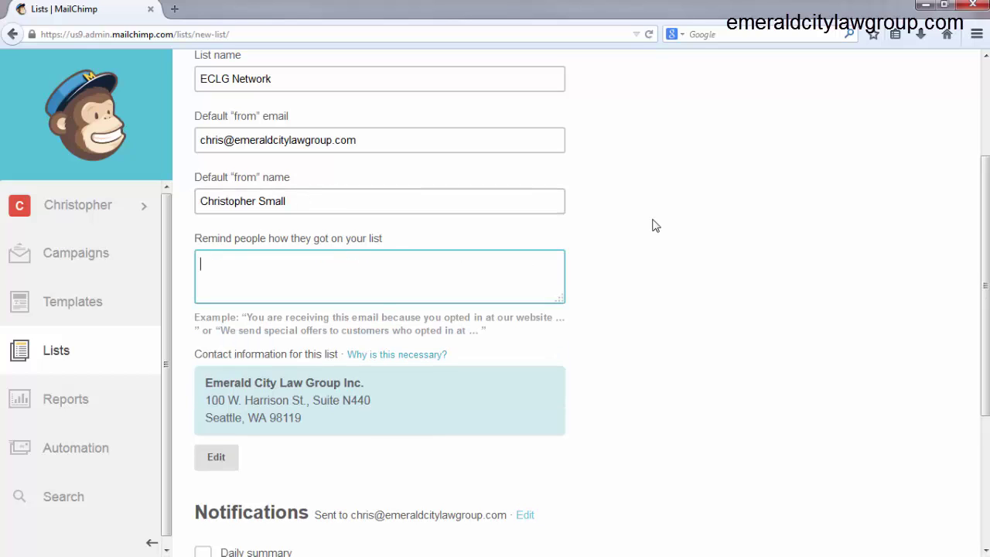
pyautogui.write('You are a trusted member of my network. This series of emails is designed')
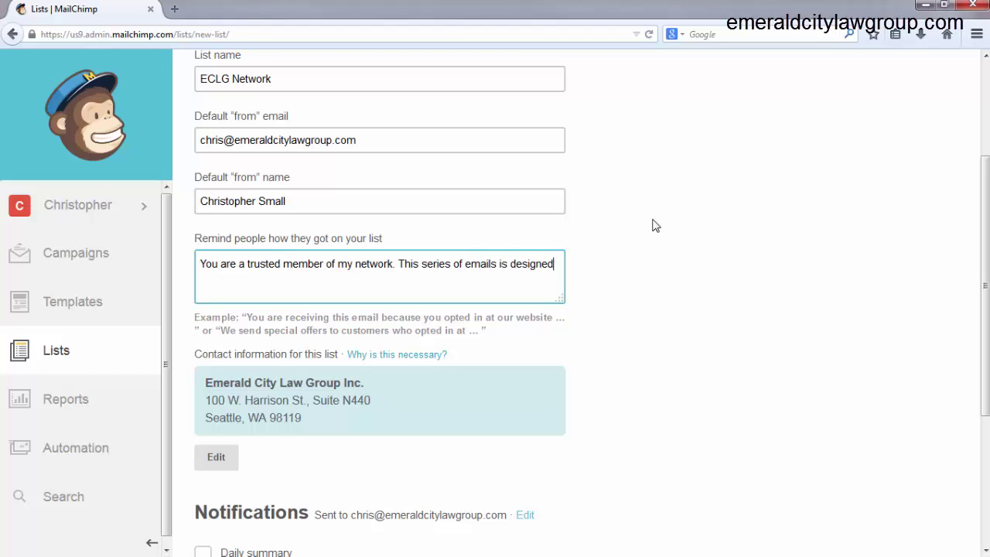
pyautogui.write('help you and your business.')
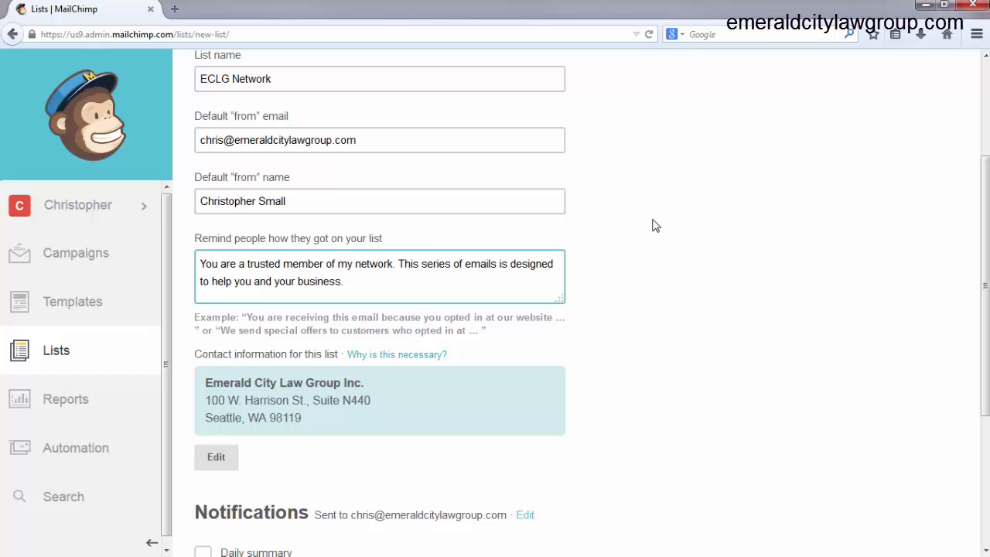
pyautogui.click(652, 225)
pyautogui.scroll(-3, 652, 225)
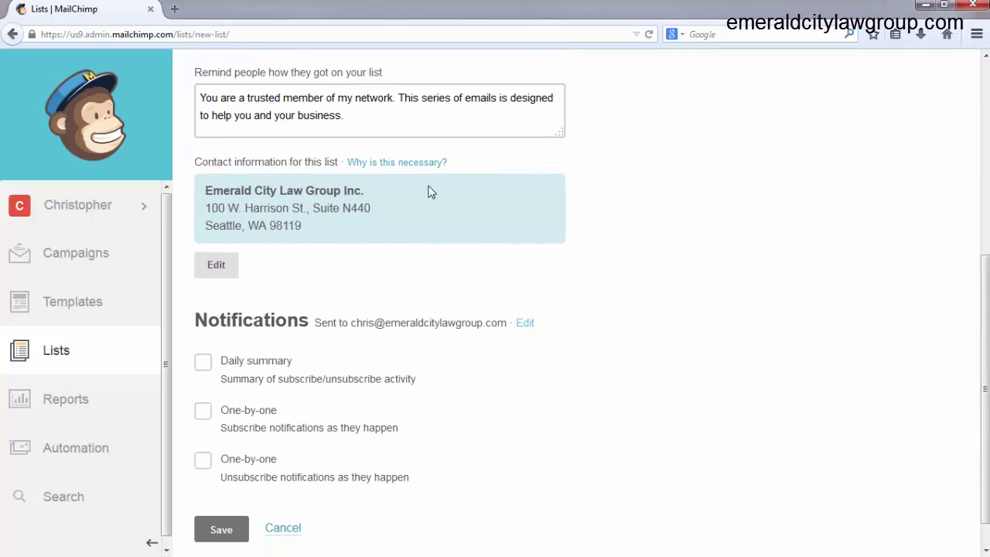
pyautogui.scroll(-1, 632, 282)
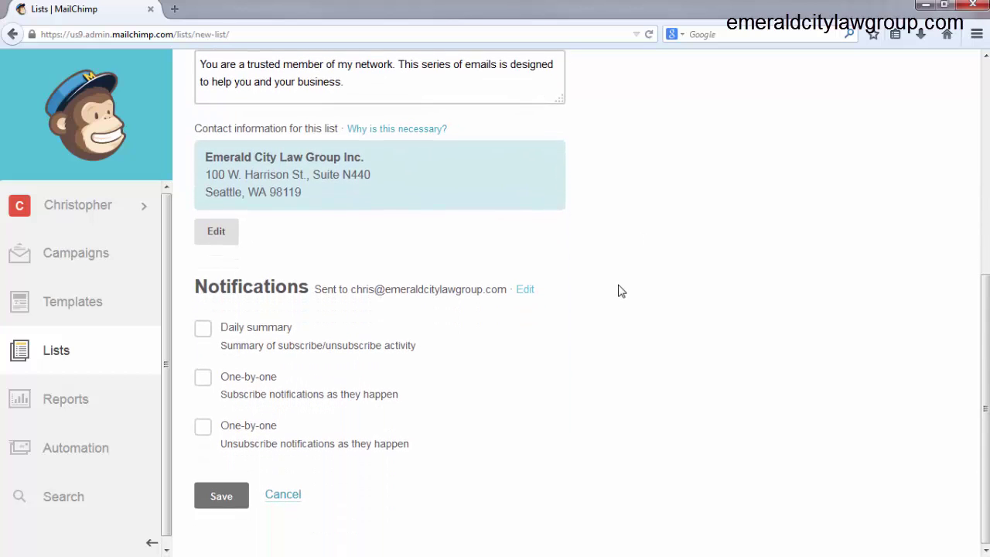
pyautogui.click(205, 326)
pyautogui.click(230, 499)
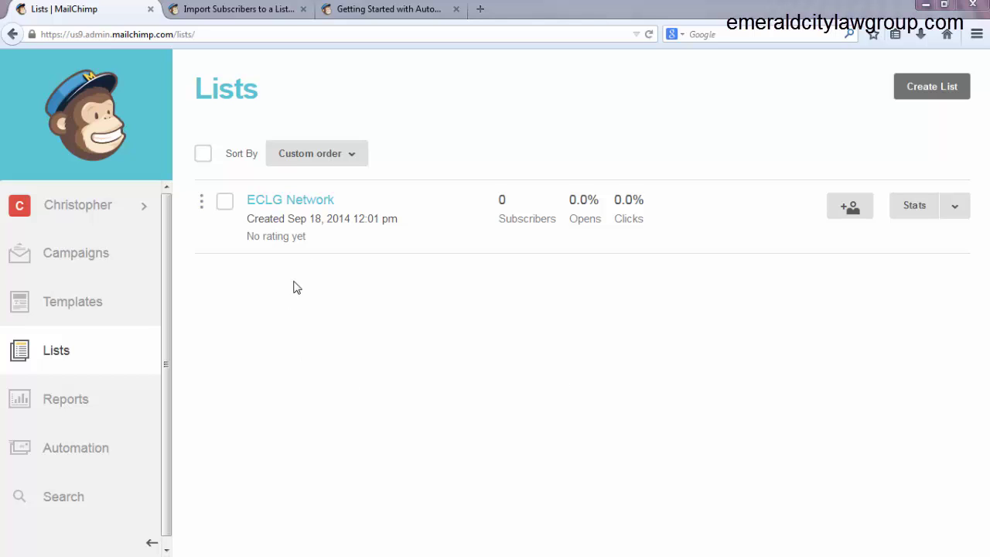
# Step: In ECLG Network, add a single subscriber with their email, first and last name
pyautogui.click(314, 200)
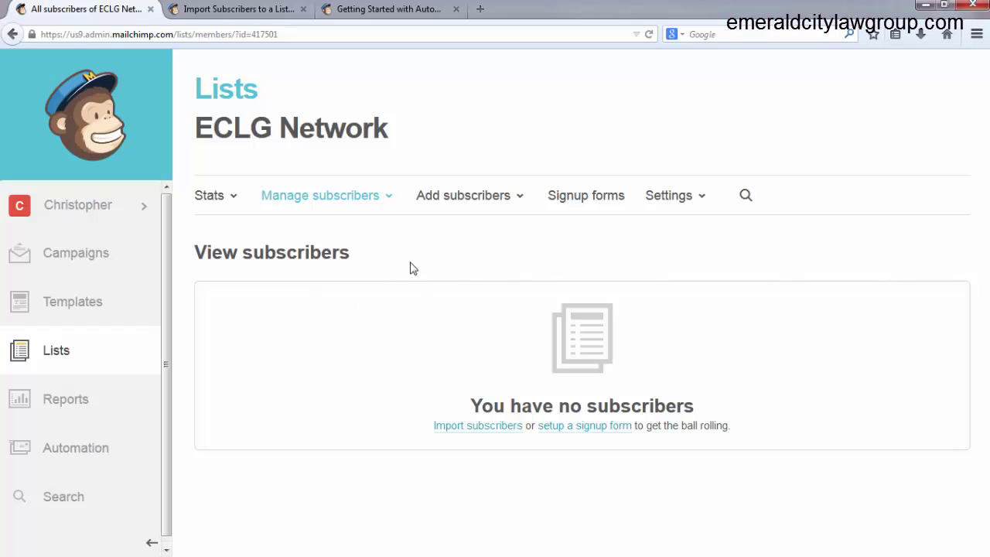
pyautogui.click(498, 204)
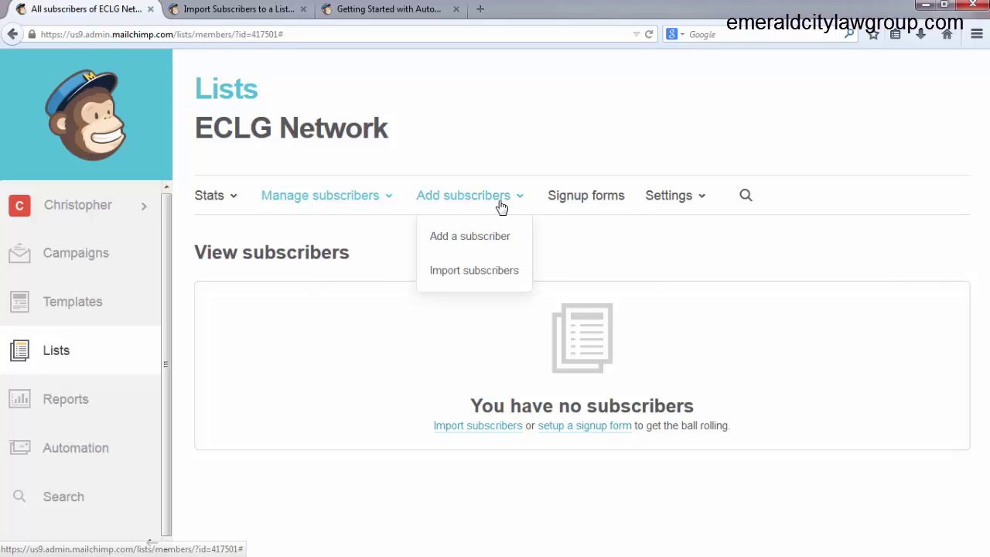
pyautogui.click(475, 243)
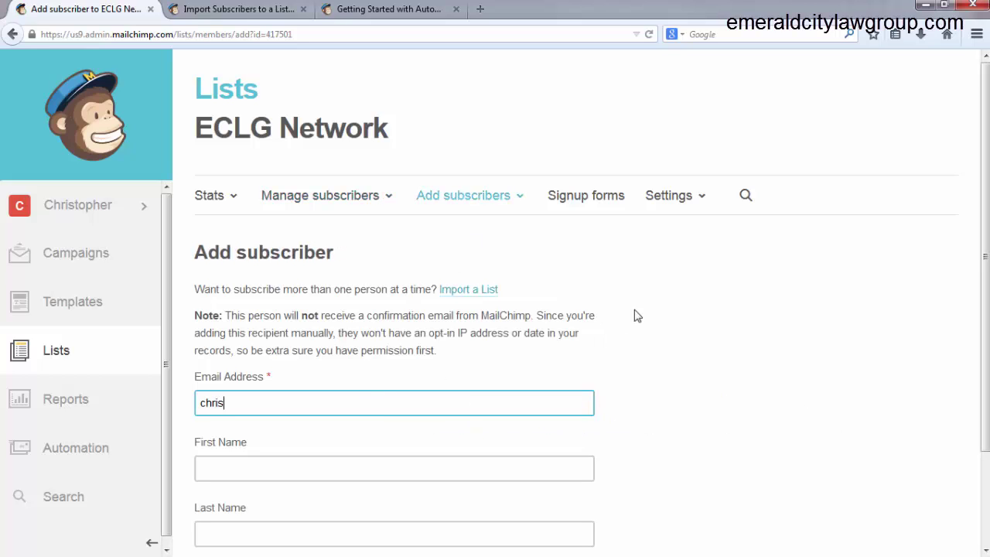
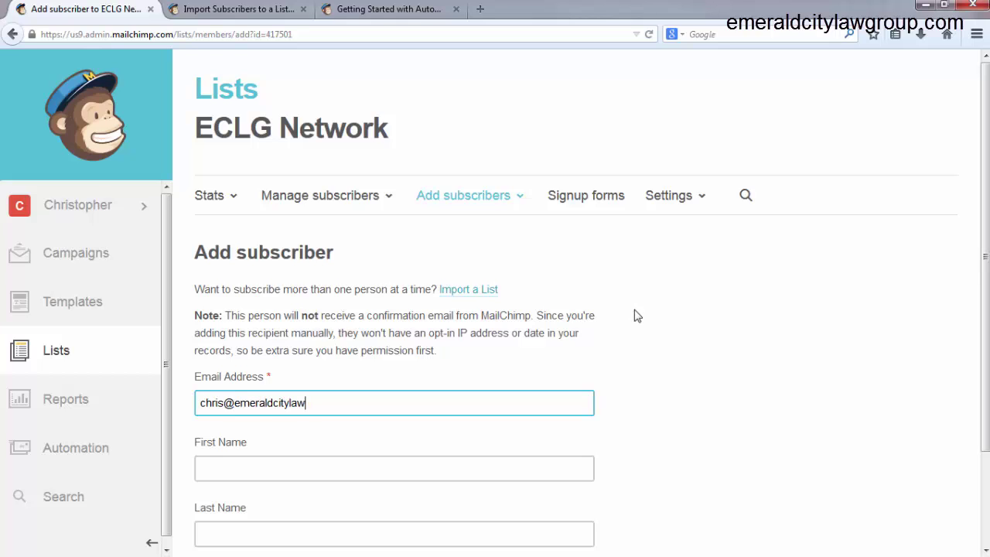
pyautogui.press('BackSpace')
pyautogui.press('BackSpace')
pyautogui.press('BackSpace')
pyautogui.press('BackSpace')
pyautogui.press('BackSpace')
pyautogui.press('BackSpace')
pyautogui.press('BackSpace')
pyautogui.press('BackSpace')
pyautogui.press('BackSpace')
pyautogui.press('BackSpace')
pyautogui.press('BackSpace')
pyautogui.press('BackSpace')
pyautogui.press('BackSpace')
pyautogui.press('BackSpace')
pyautogui.press('BackSpace')
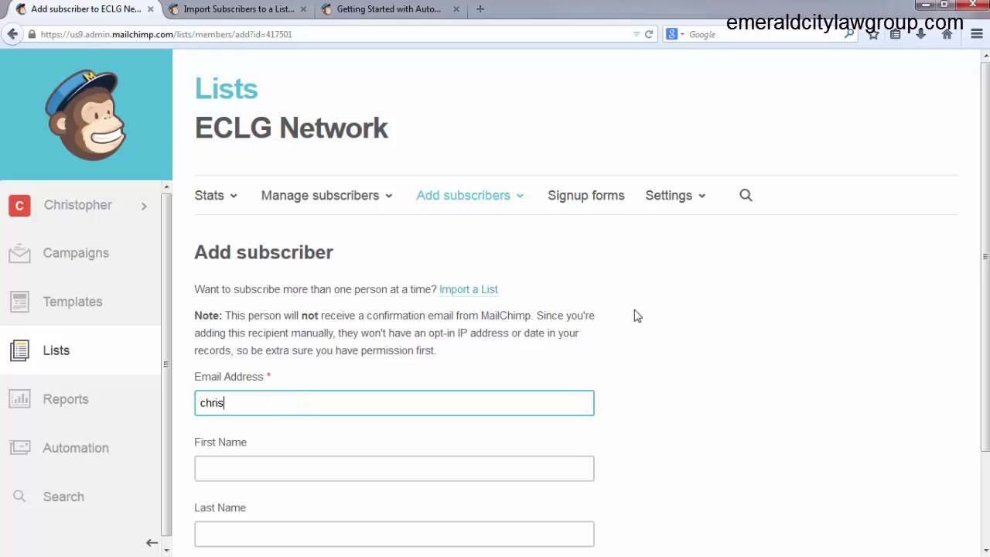
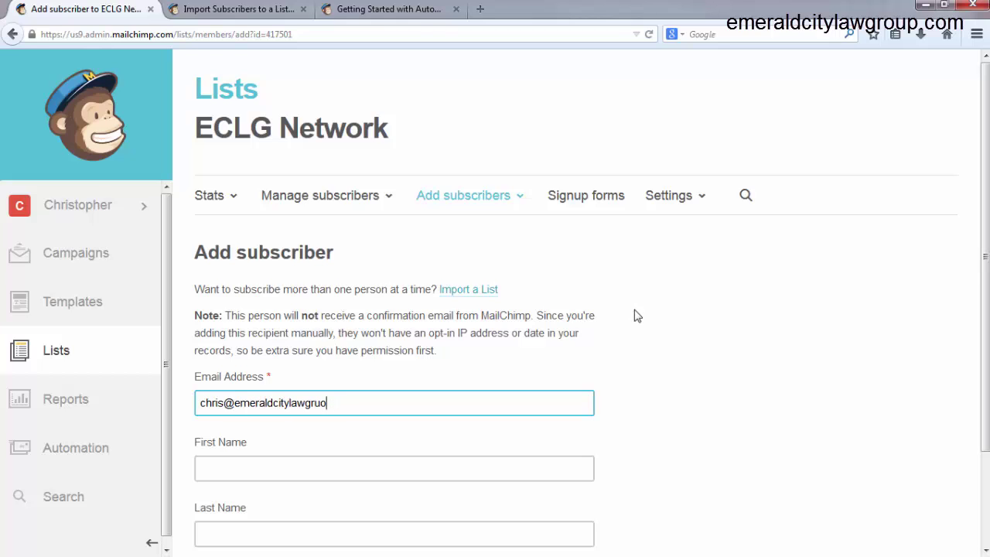
pyautogui.press('BackSpace')
pyautogui.press('BackSpace')
pyautogui.press('Tab')
pyautogui.press('Tab')
pyautogui.click(634, 316)
# Step: Confirm the subscriber gave permission, subscribe them, then go to Campaigns
pyautogui.scroll(-3, 637, 314)
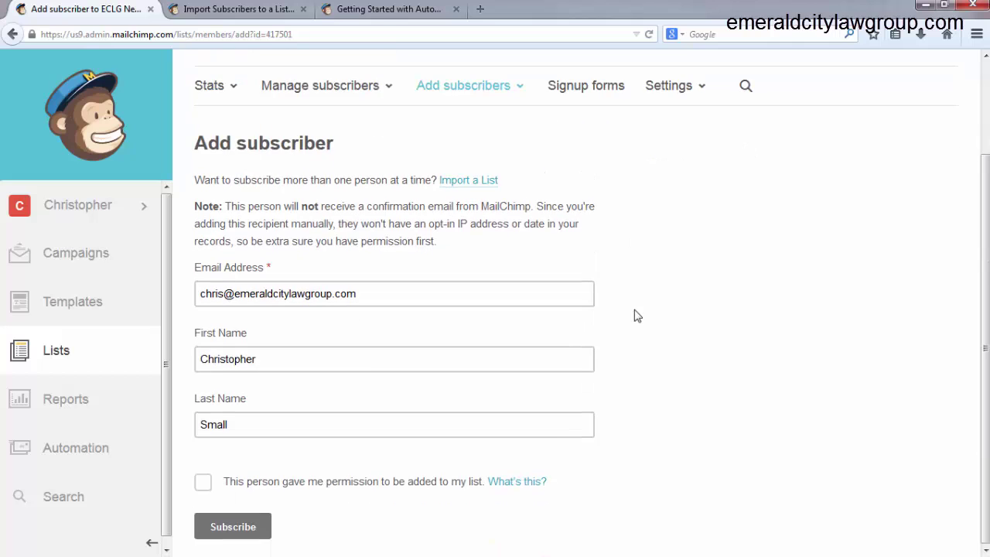
pyautogui.click(203, 481)
pyautogui.click(241, 531)
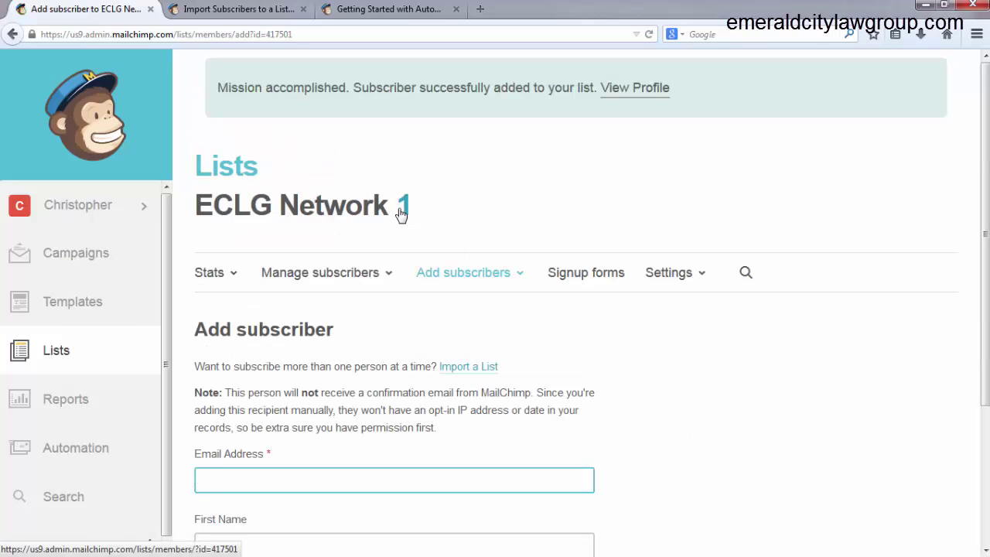
pyautogui.click(74, 256)
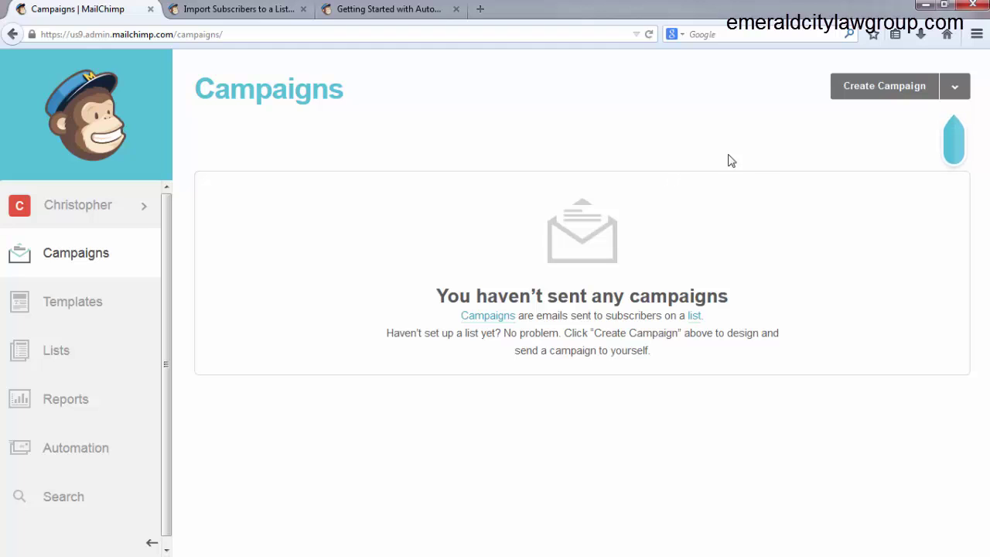
# Step: Create a Regular ol' Campaign sent to the entire ECLG Network list
pyautogui.click(900, 88)
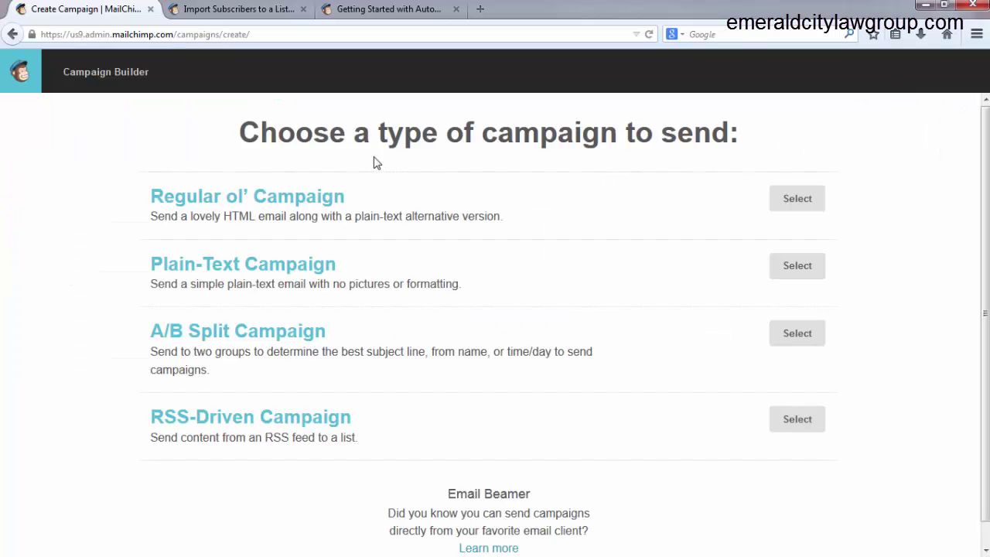
pyautogui.click(791, 202)
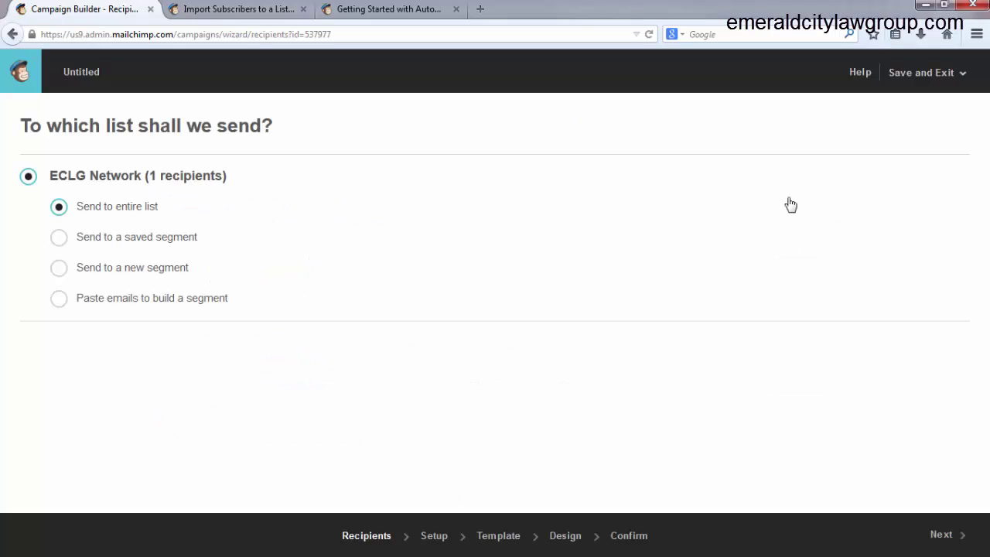
pyautogui.click(942, 538)
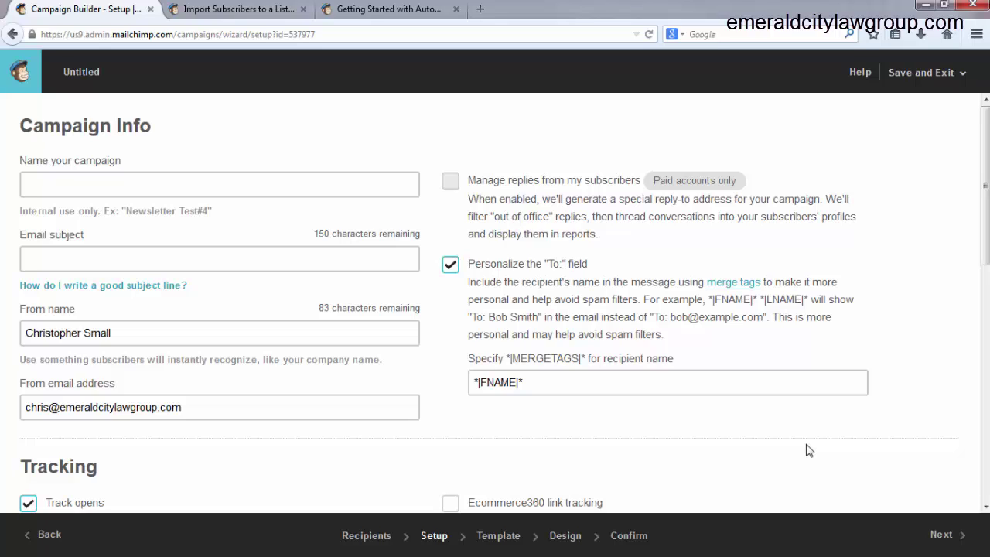
# Step: Name the campaign 'Test Email' with subject 'Welcome to the Newsletter'
pyautogui.click(188, 184)
pyautogui.write('Test Email')
pyautogui.press('Tab')
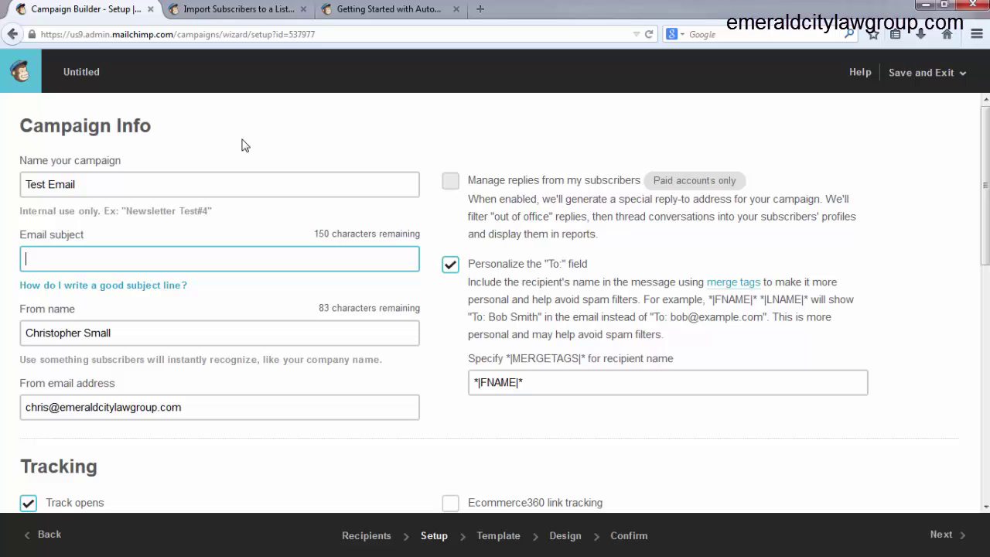
pyautogui.write('We')
pyautogui.press('BackSpace')
pyautogui.press('BackSpace')
pyautogui.press('BackSpace')
pyautogui.write('Welcome to the Newsletter!')
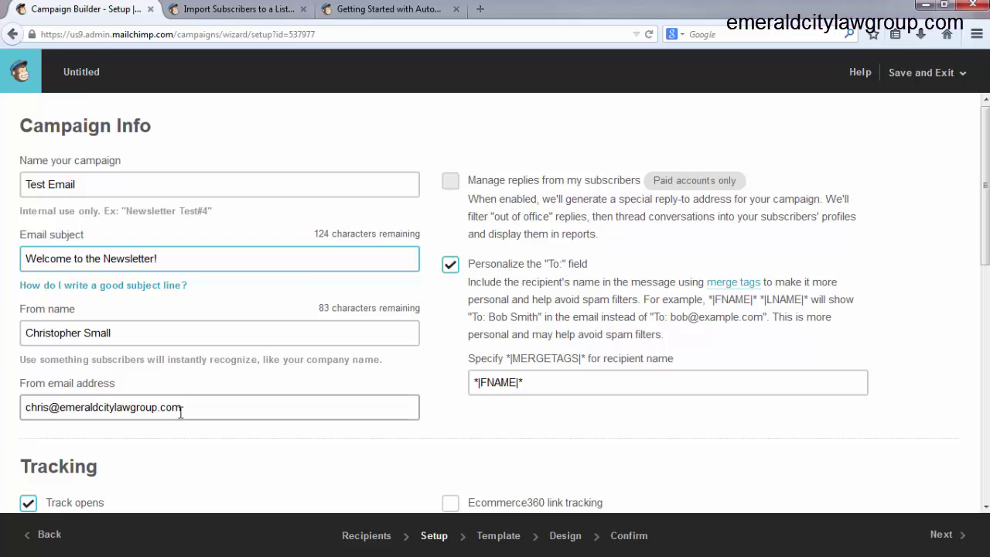
pyautogui.click(457, 373)
pyautogui.scroll(-1, 450, 318)
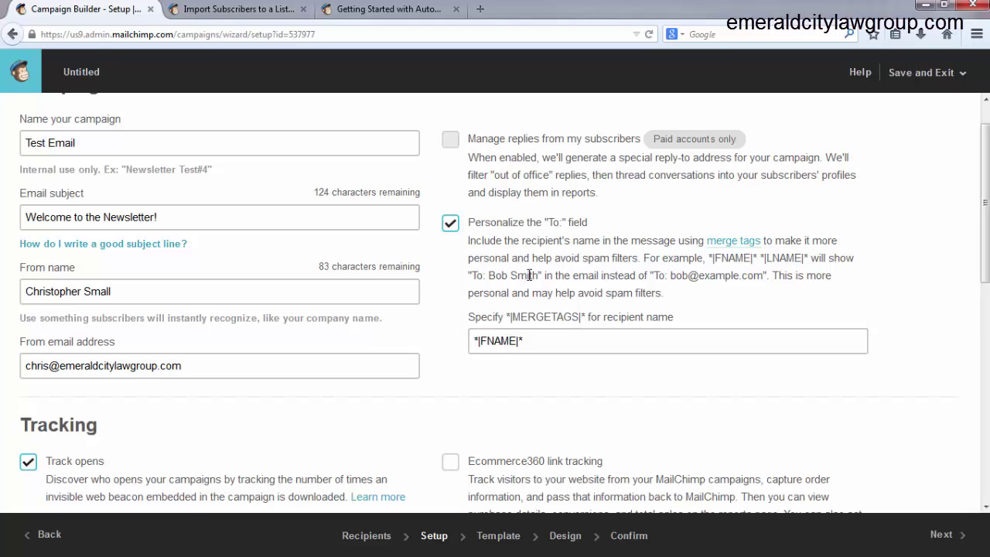
# Step: Set the To: field merge tags to *|FNAME|* *|LNAME|* and continue to template selection
pyautogui.click(542, 342)
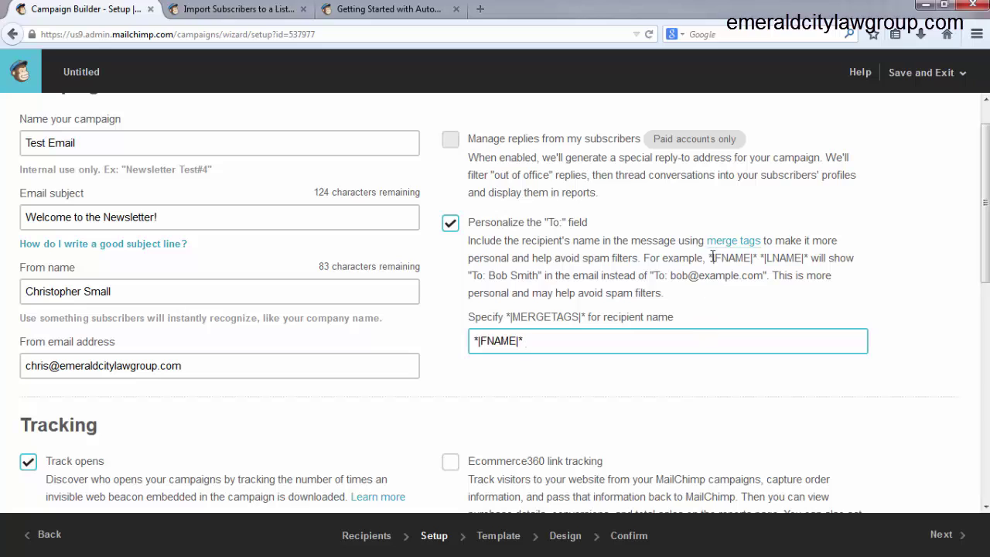
pyautogui.moveTo(710, 258); pyautogui.dragTo(805, 257)
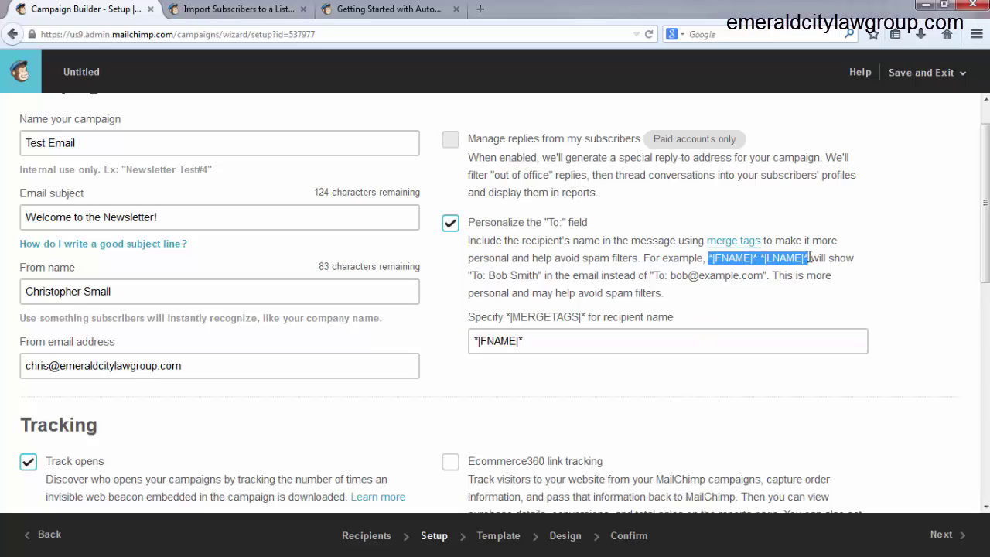
pyautogui.moveTo(527, 341); pyautogui.dragTo(466, 342)
pyautogui.write('*|FNAME|* *|LNAME|*')
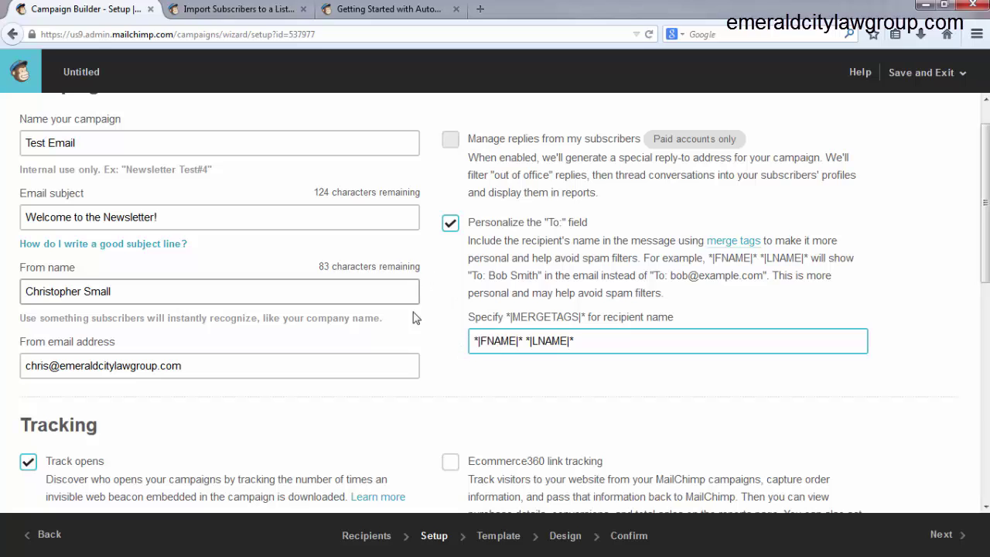
pyautogui.click(429, 328)
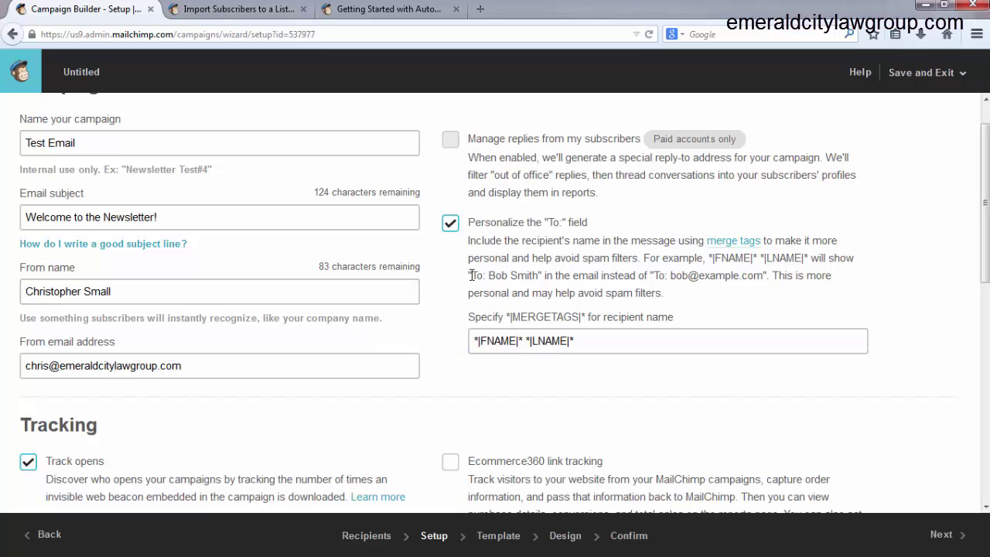
pyautogui.moveTo(472, 275); pyautogui.dragTo(539, 276)
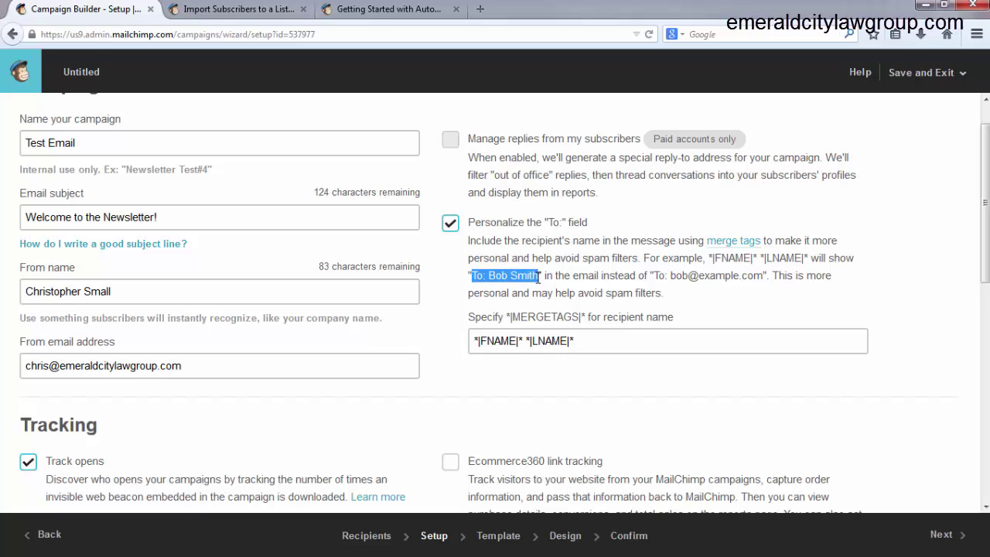
pyautogui.click(455, 320)
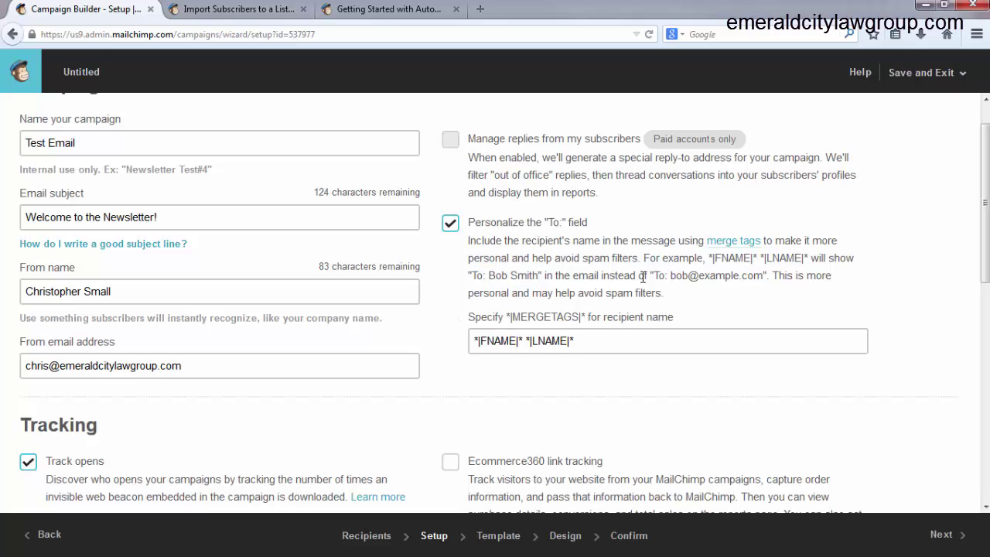
pyautogui.scroll(-4, 449, 310)
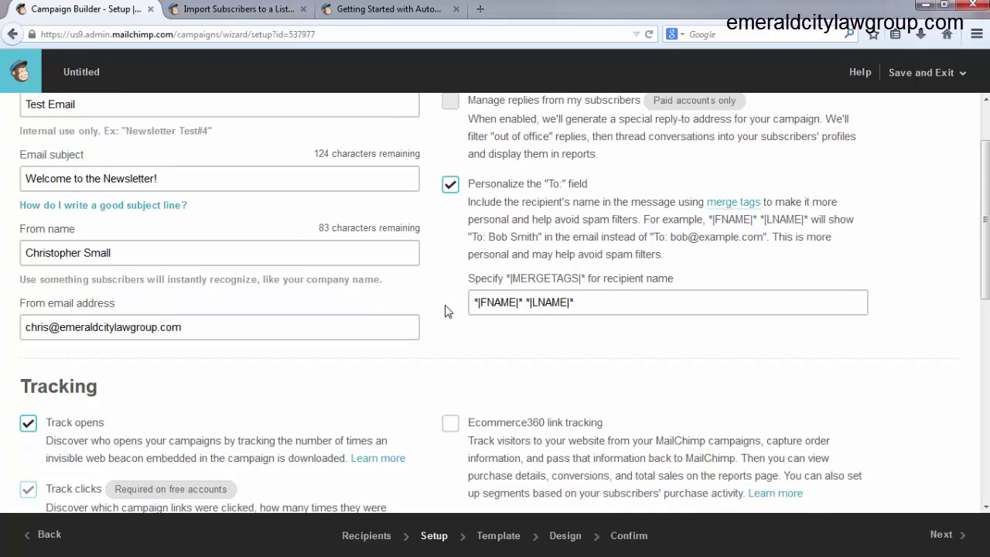
pyautogui.scroll(-6, 432, 314)
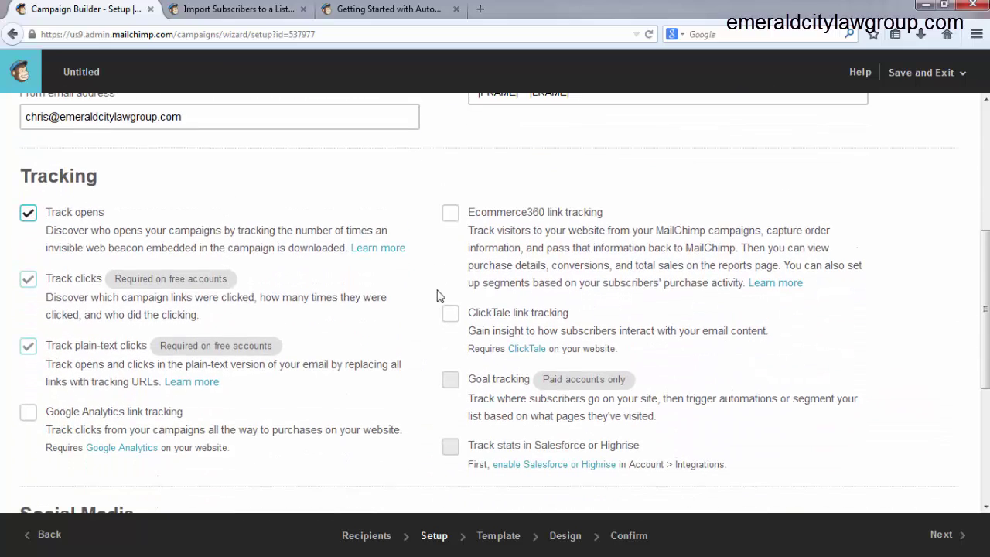
pyautogui.scroll(-2, 422, 308)
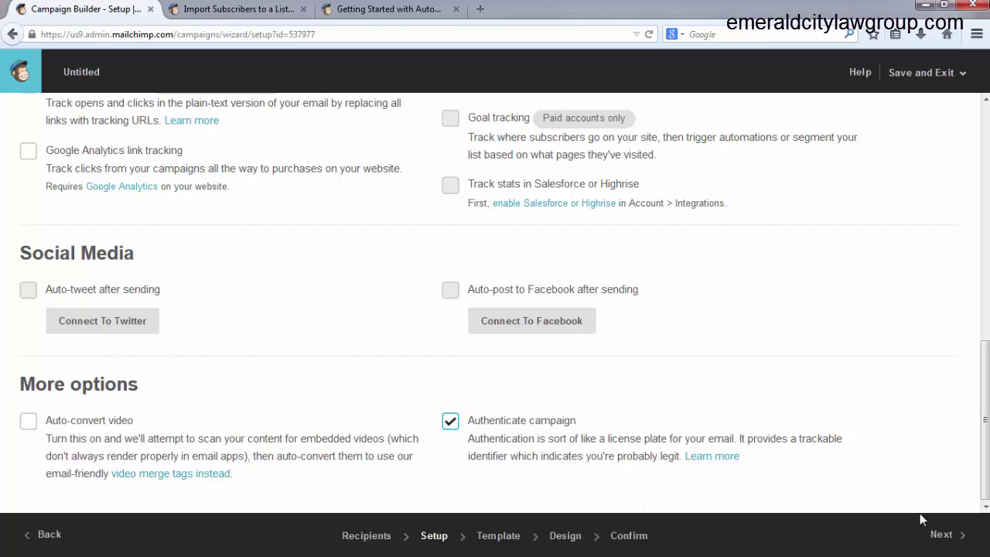
pyautogui.click(938, 535)
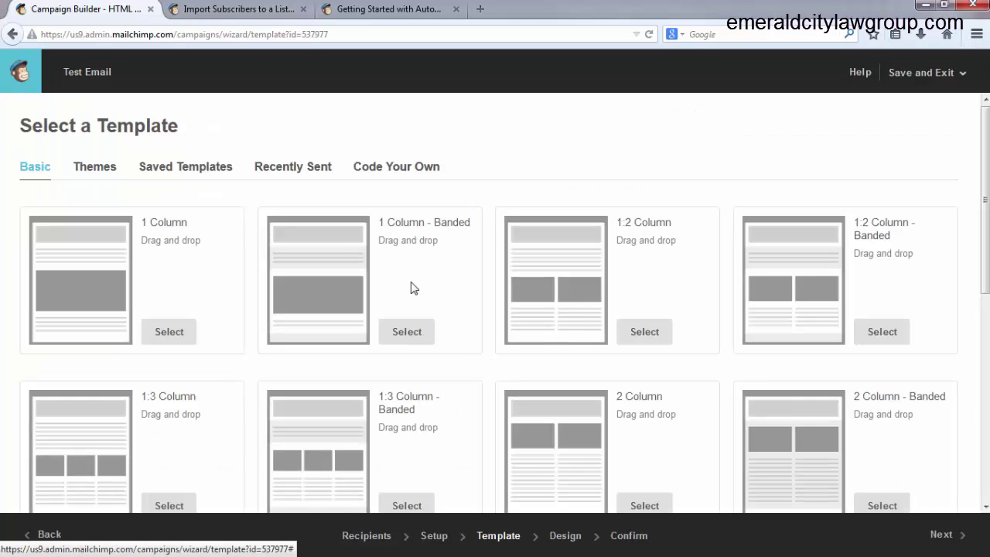
# Step: Choose the 1 Column template and delete its empty image block
pyautogui.click(170, 331)
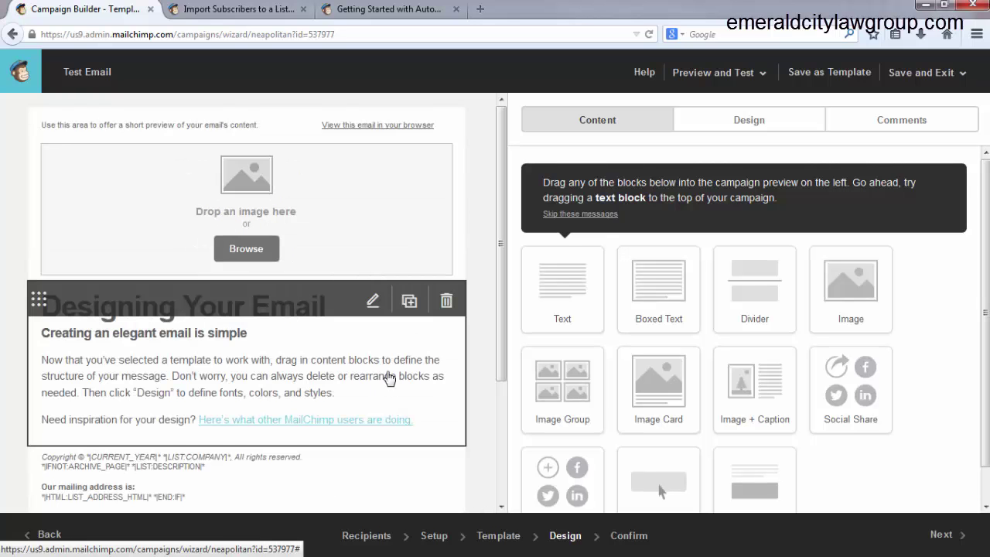
pyautogui.moveTo(500, 270); pyautogui.dragTo(502, 293)
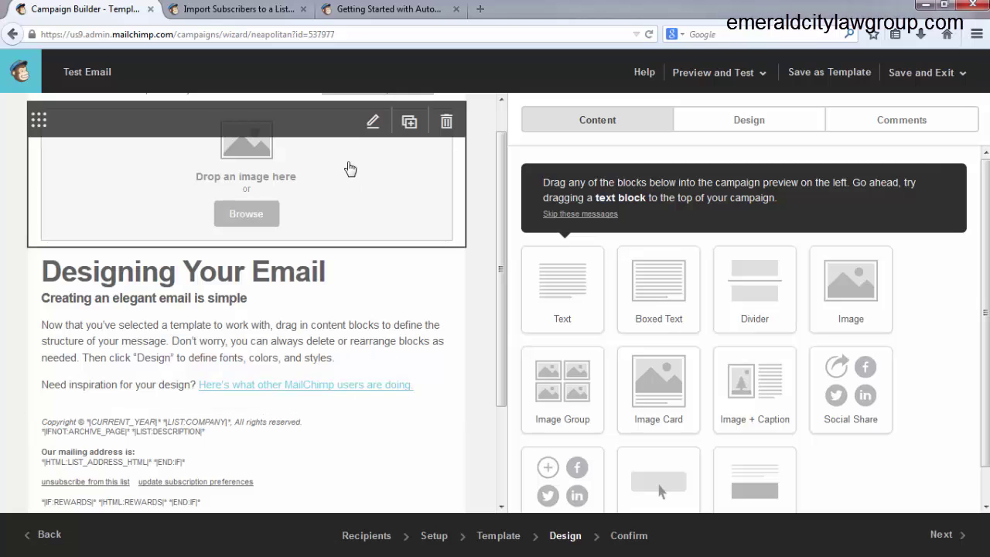
pyautogui.click(447, 124)
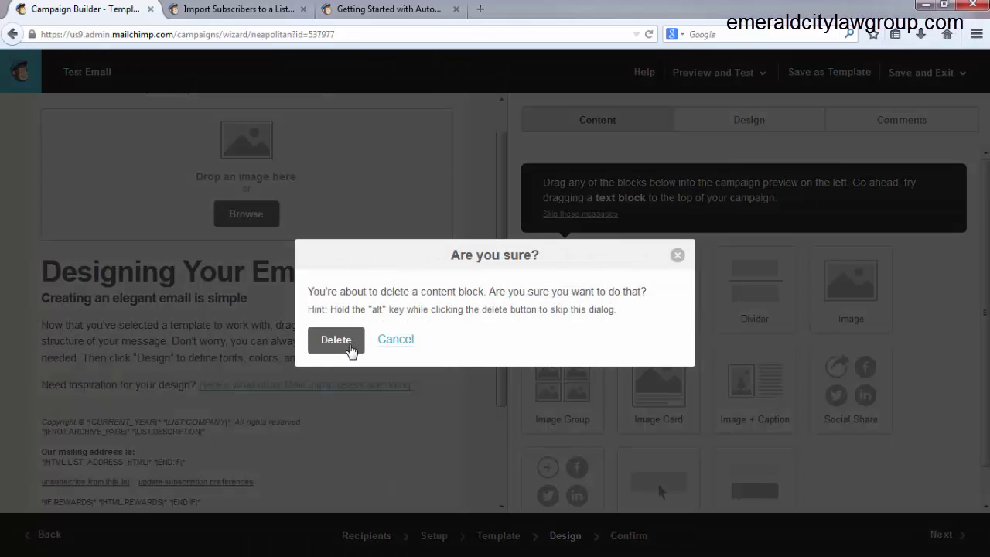
# Step: Remove the image block and delete the sample text block's template heading and subheading
pyautogui.click(350, 345)
pyautogui.doubleClick(283, 223)
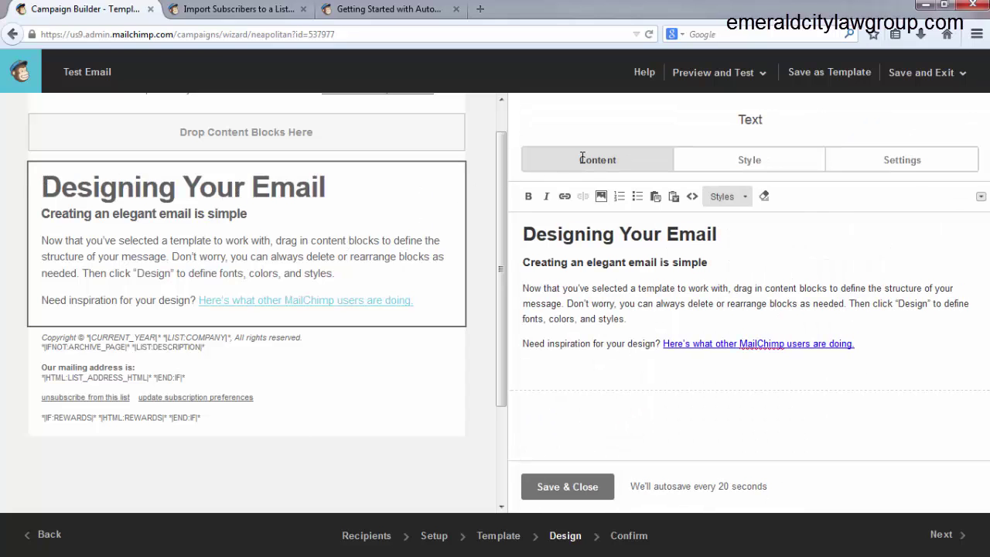
pyautogui.click(698, 236)
pyautogui.moveTo(718, 236); pyautogui.dragTo(711, 261)
pyautogui.press('Delete')
pyautogui.press('Delete')
pyautogui.press('Delete')
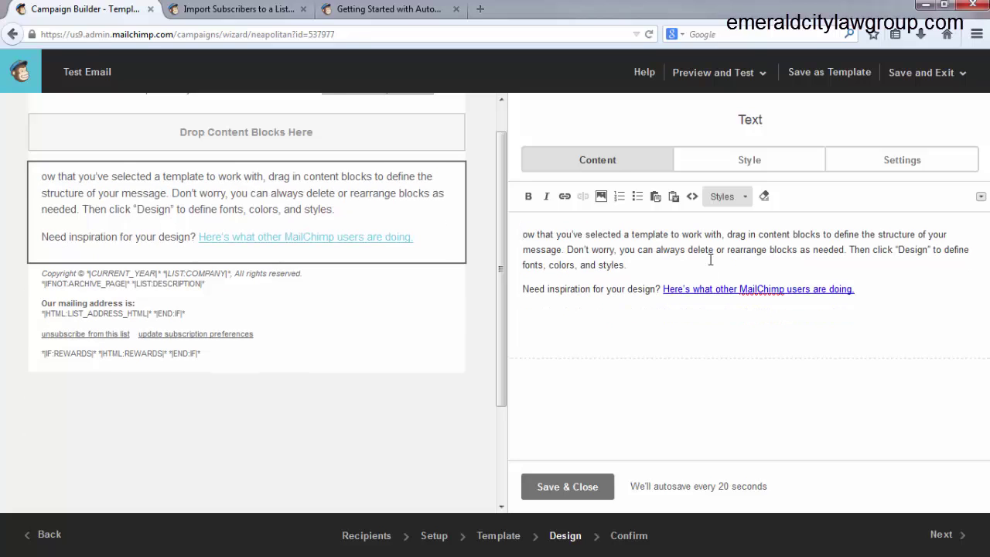
# Step: Replace the sample paragraph with the 'Welcome to my newsletter!' sentence and the weekly-tips paragraph
pyautogui.moveTo(523, 234); pyautogui.dragTo(636, 259)
pyautogui.write('W')
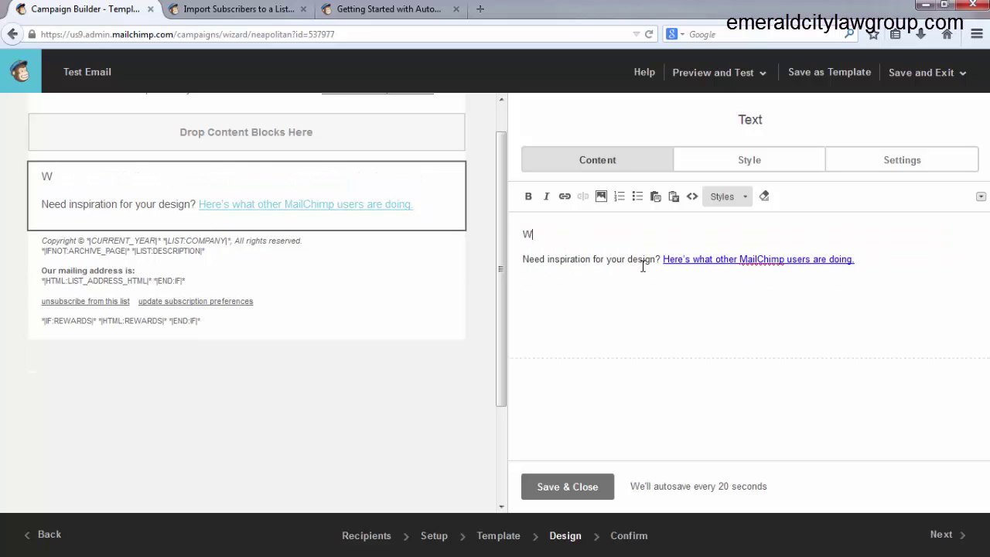
pyautogui.write('elcome to my emailn')
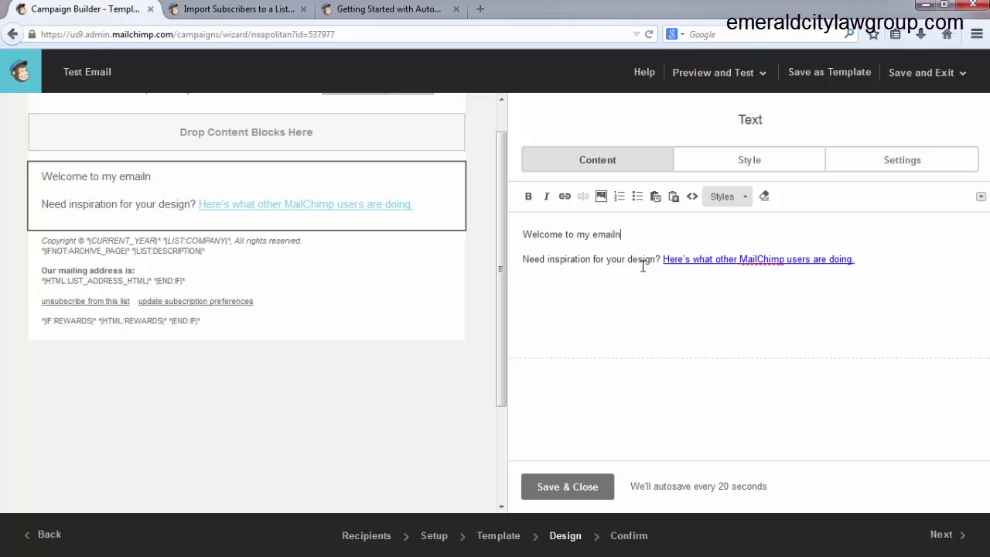
pyautogui.press('BackSpace')
pyautogui.write('newsletter! If you a')
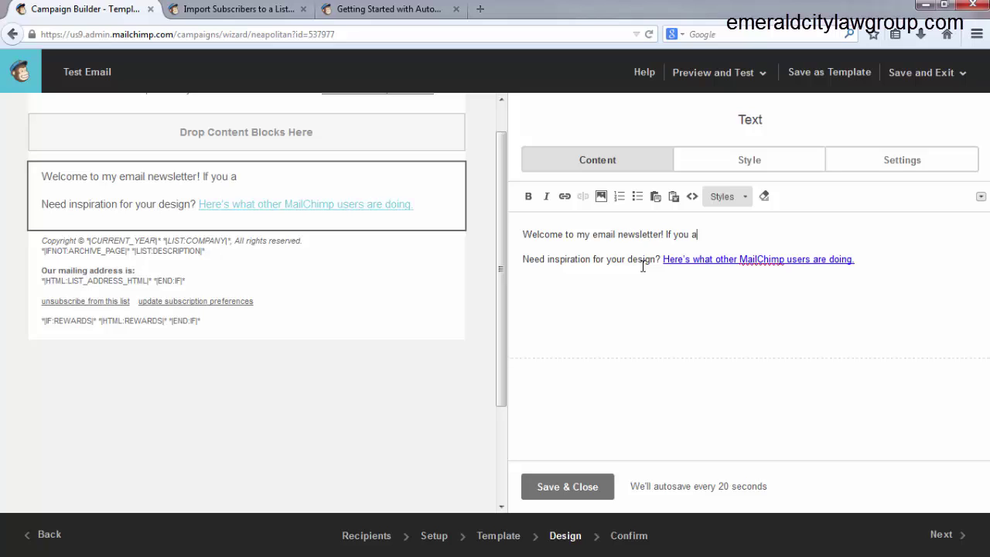
pyautogui.write('re receiving this, ')
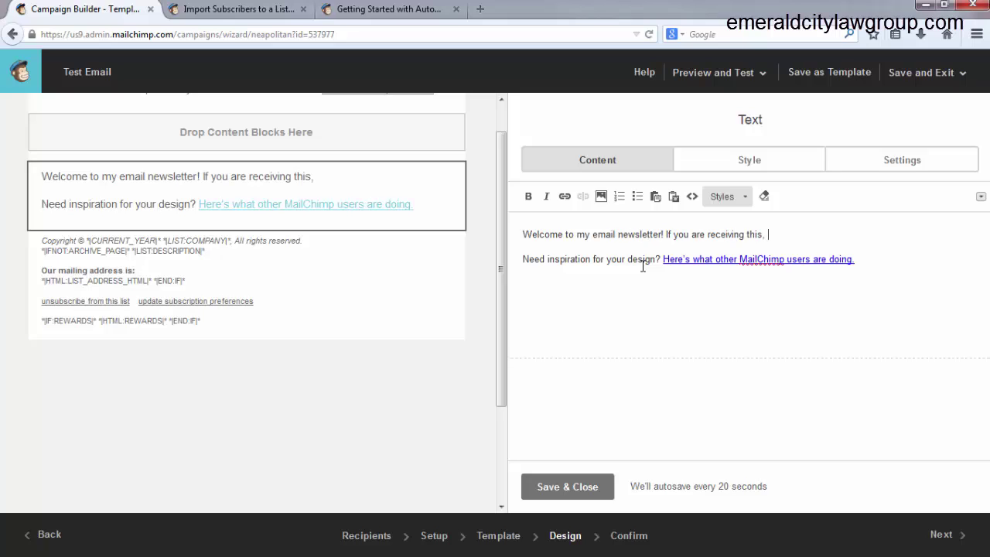
pyautogui.write('you are a truste')
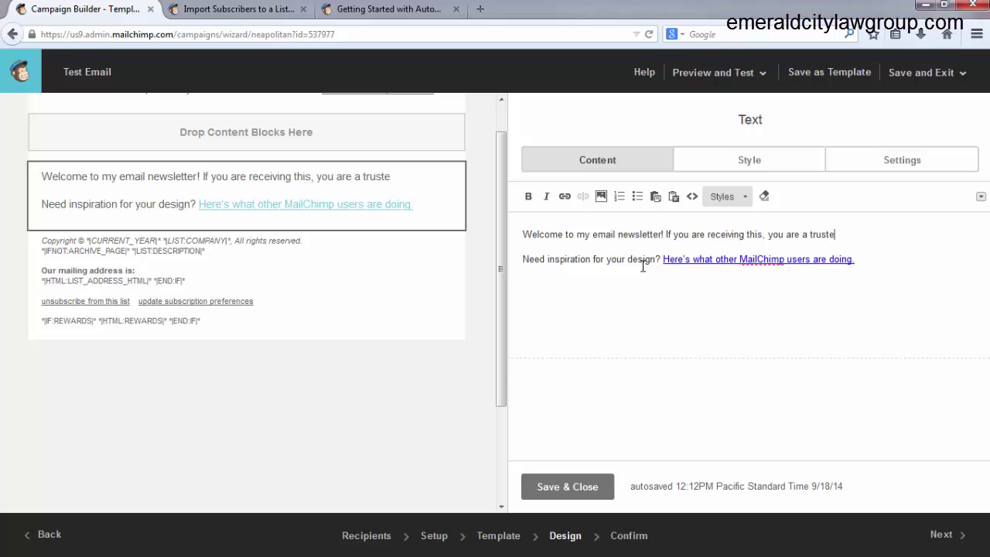
pyautogui.write('d member of my network.')
pyautogui.press('Return')
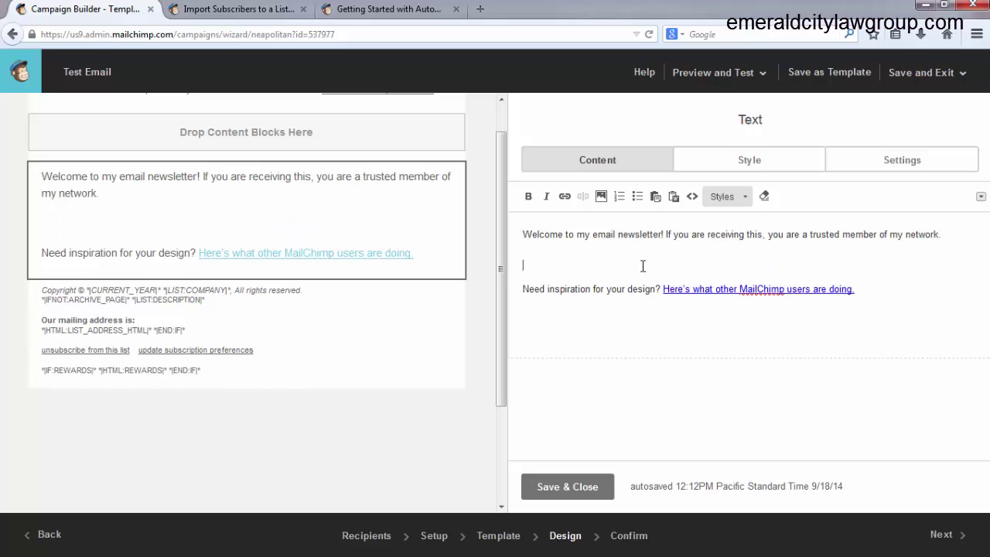
pyautogui.write('Than')
pyautogui.press('BackSpace')
pyautogui.press('BackSpace')
pyautogui.press('BackSpace')
pyautogui.write('Each wee')
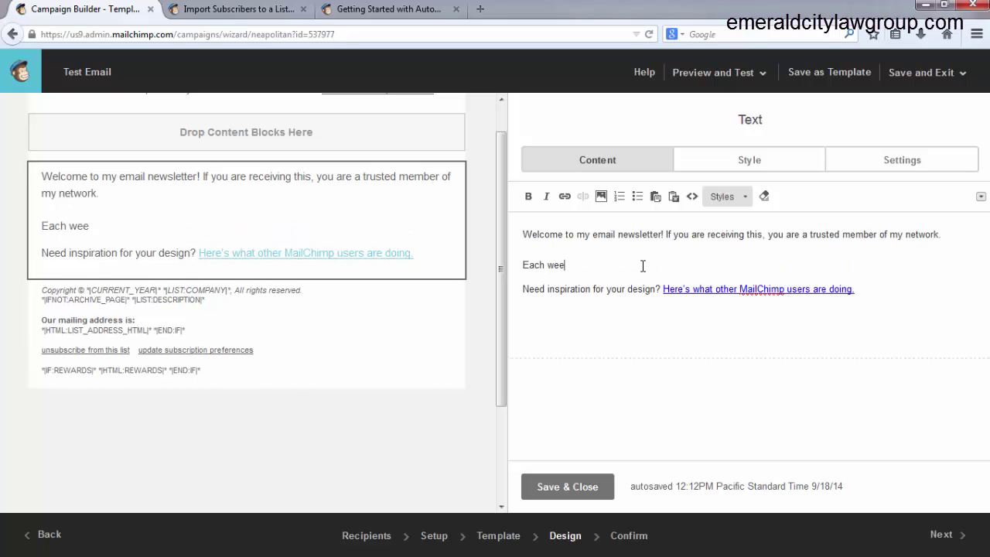
pyautogui.write('k I will send you ')
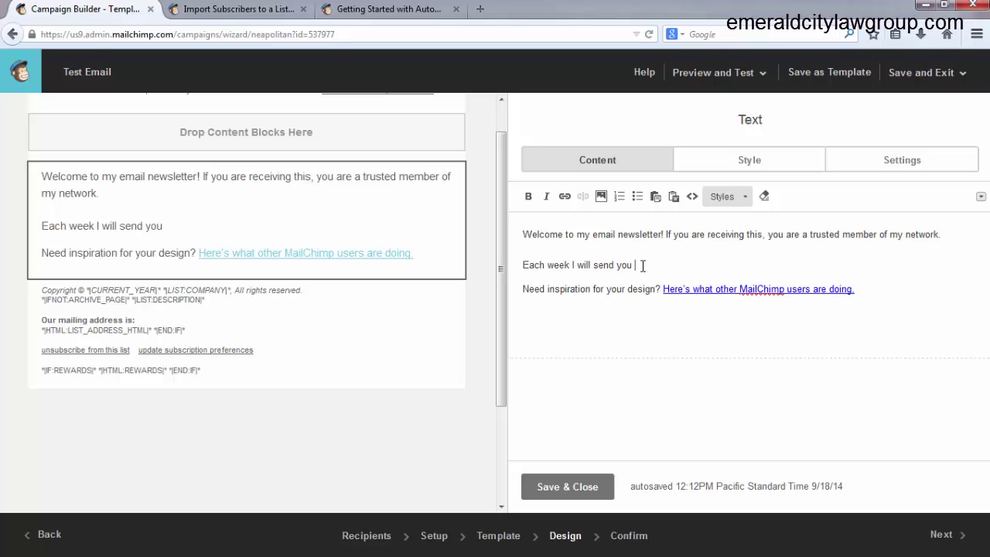
pyautogui.write('helpful tips, tricks, and information to make your busin')
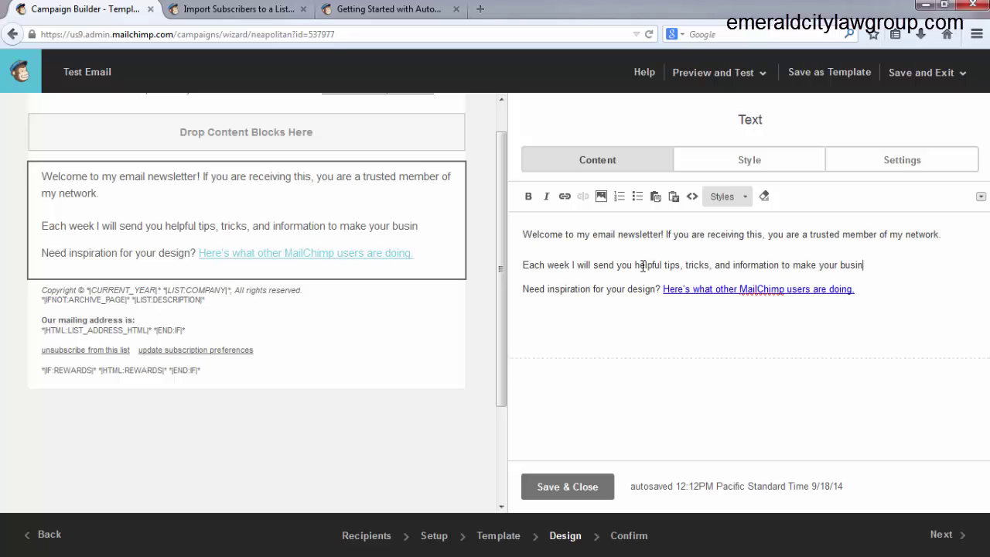
pyautogui.write('ess stronger')
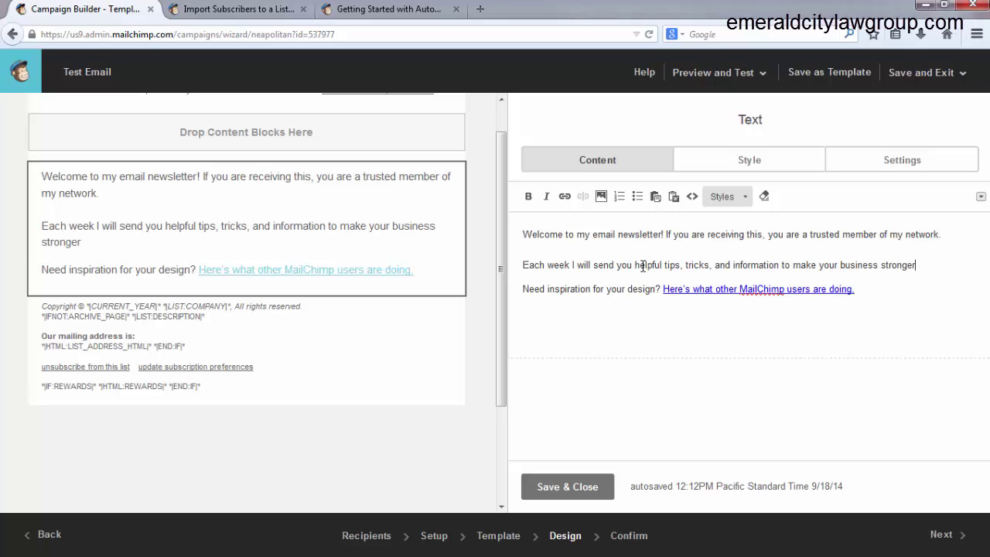
pyautogui.write(' (and teach you a lit')
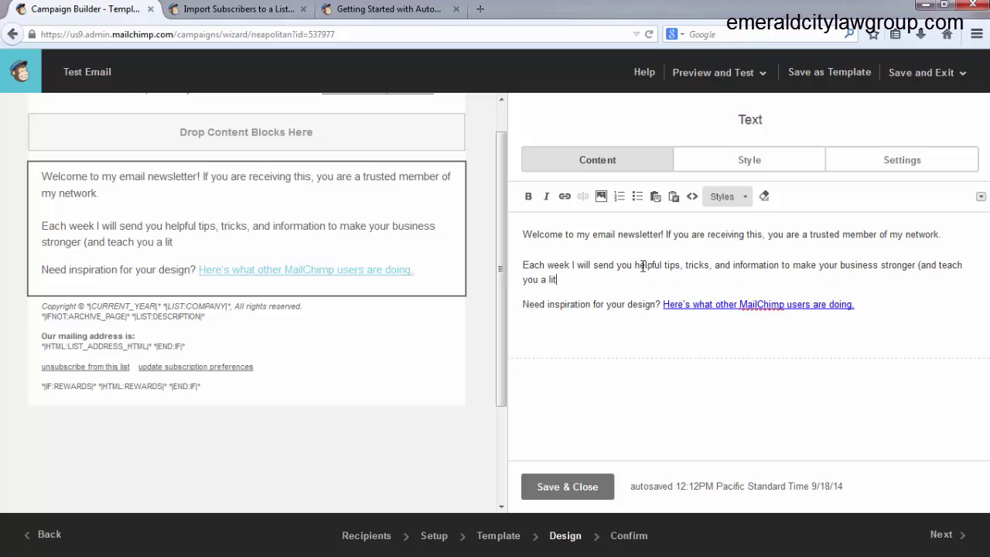
pyautogui.write('tee bit more about mine.')
# Step: Add the unsubscribe 'no hard feelings' paragraph and the 'Can't wait to talk to you' line
pyautogui.press('Return')
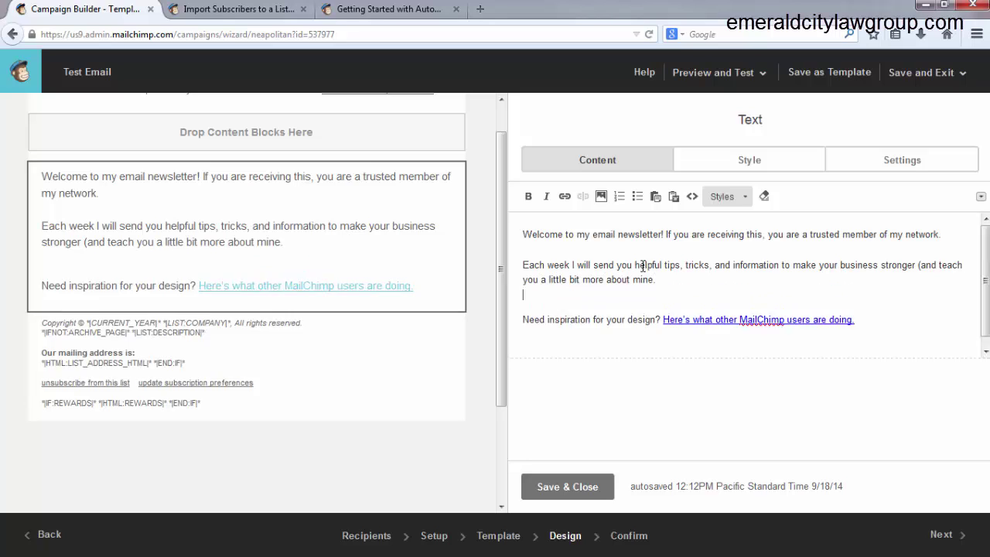
pyautogui.write('If you')
pyautogui.write(" don't wa")
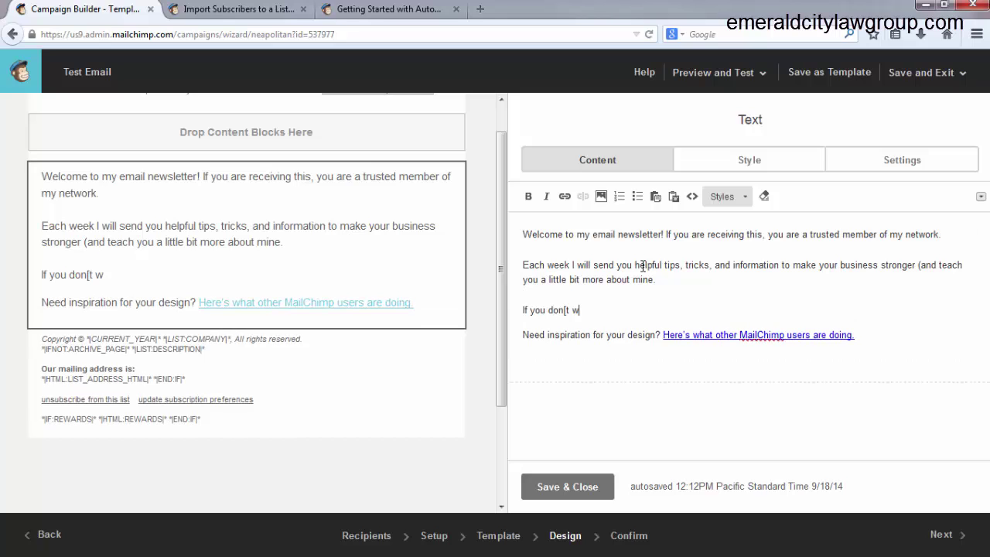
pyautogui.press('BackSpace')
pyautogui.press('BackSpace')
pyautogui.press('BackSpace')
pyautogui.press('BackSpace')
pyautogui.write('t want to be on this list, no hard feelings')
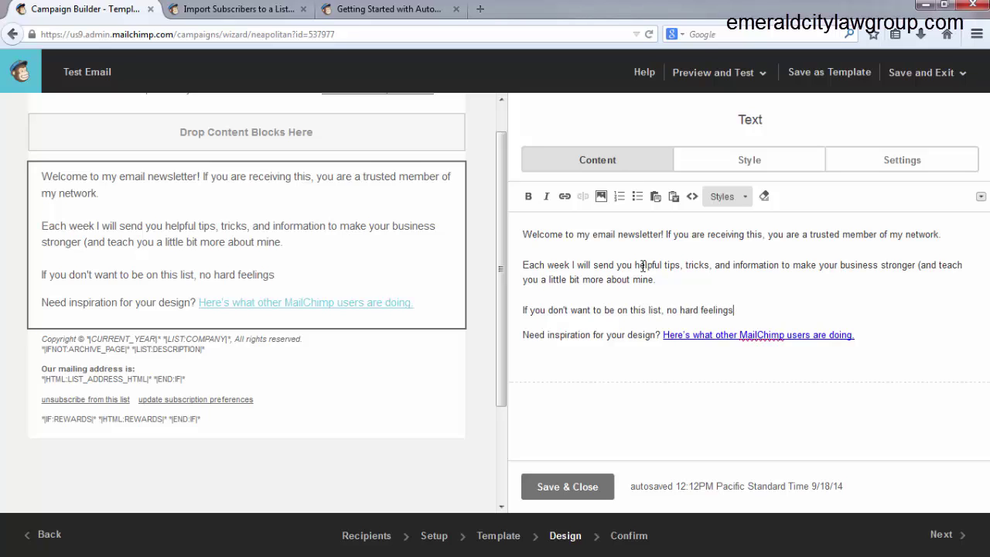
pyautogui.write('. Please just hig')
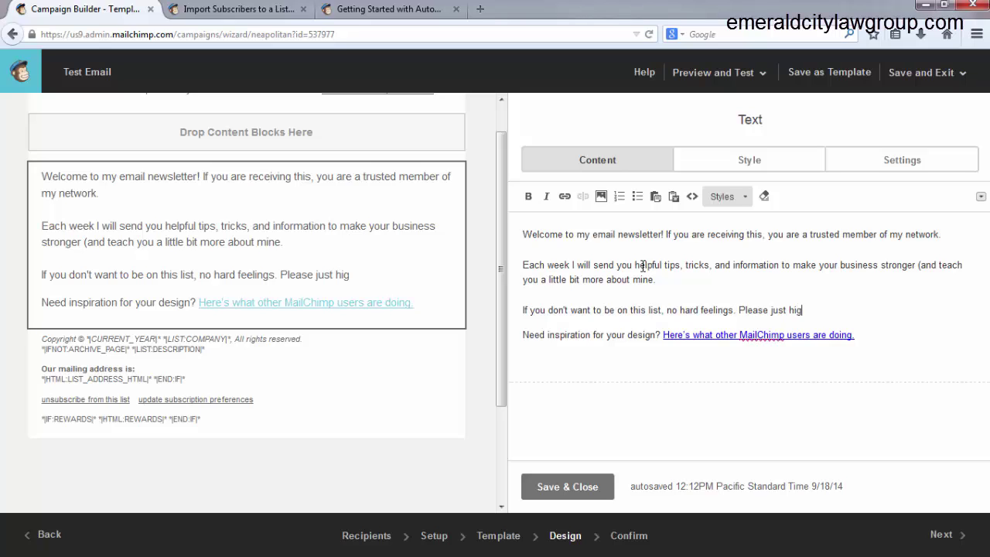
pyautogui.press('BackSpace')
pyautogui.write('t the unsubs')
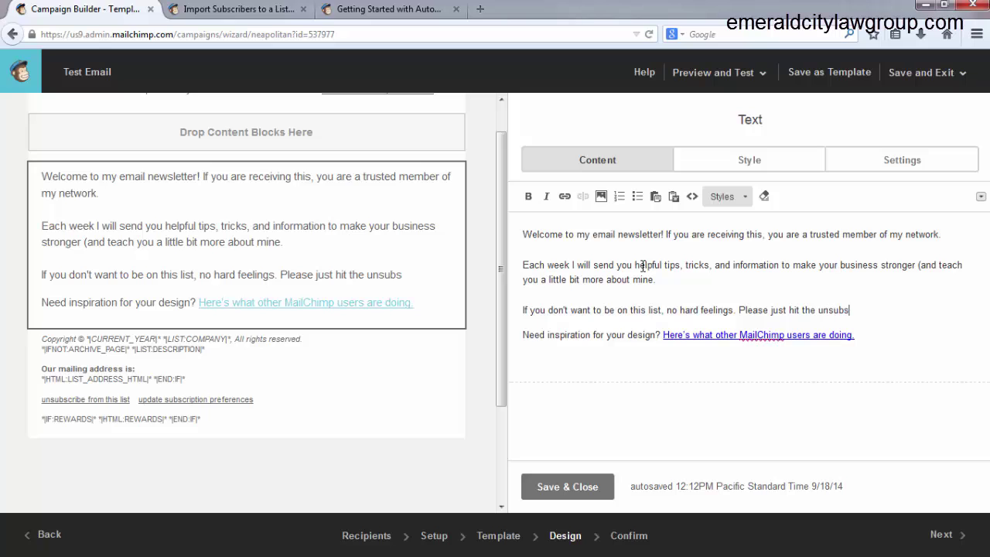
pyautogui.write('cribe button ')
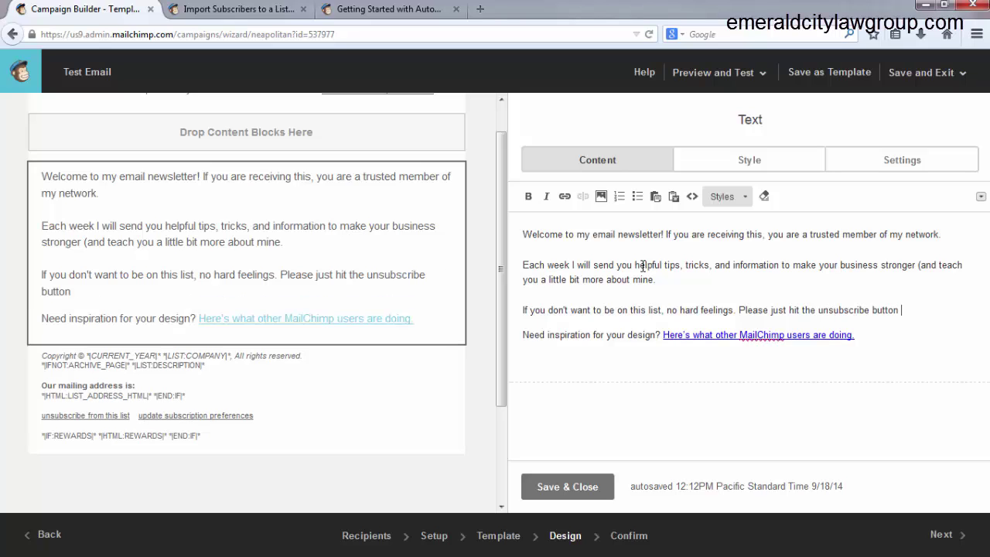
pyautogui.write('at the bottom of t')
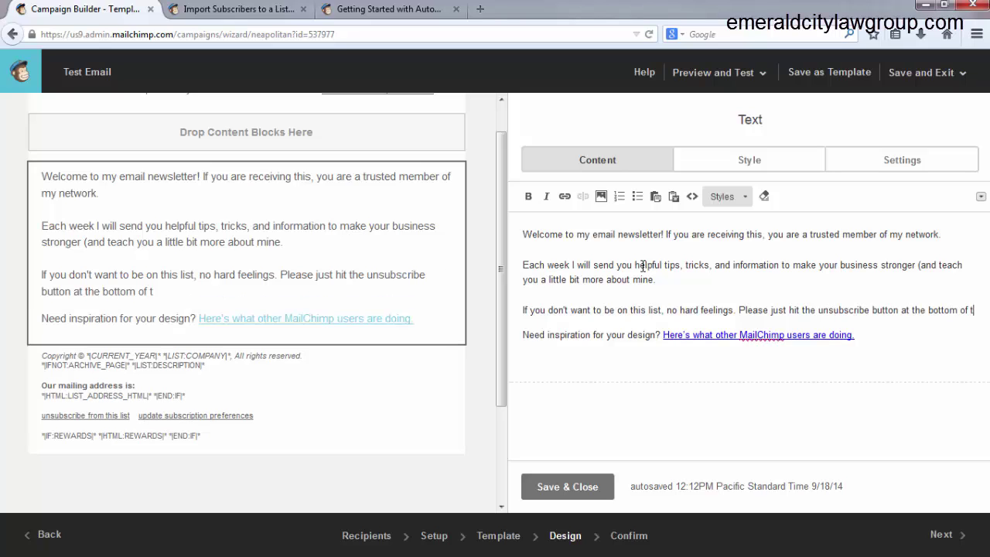
pyautogui.write('his email.')
pyautogui.press('Return')
pyautogui.write("Can't wa")
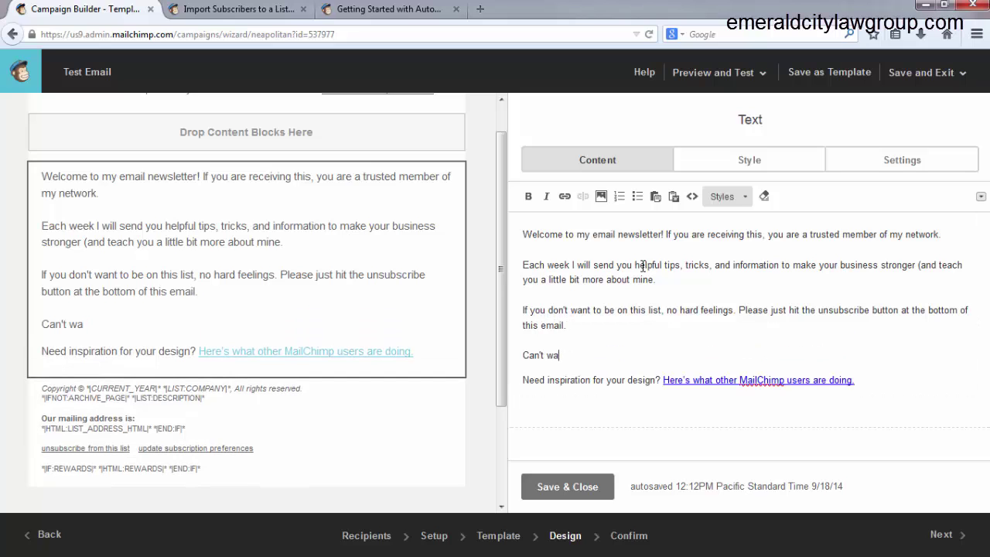
pyautogui.write('ntit to talk to you and ')
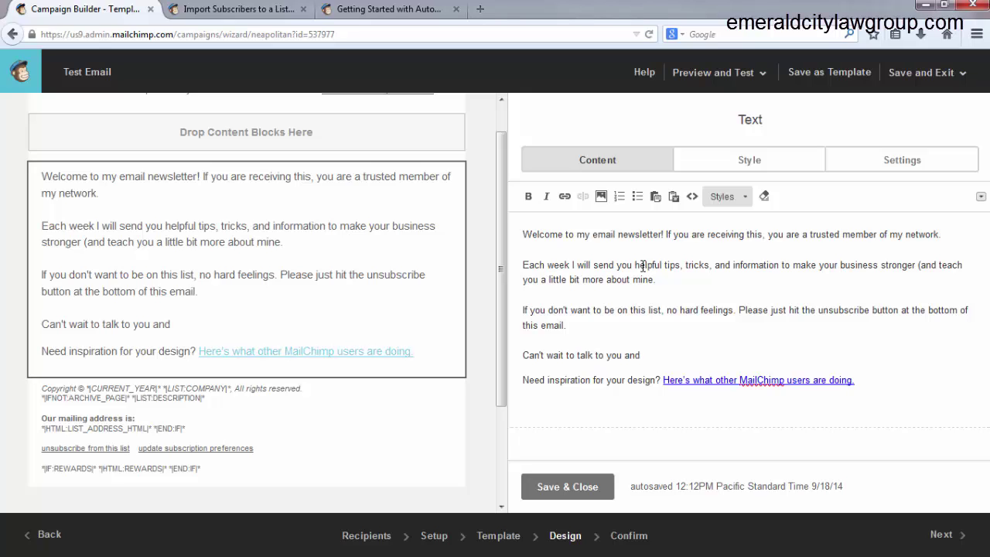
pyautogui.write('see your busine')
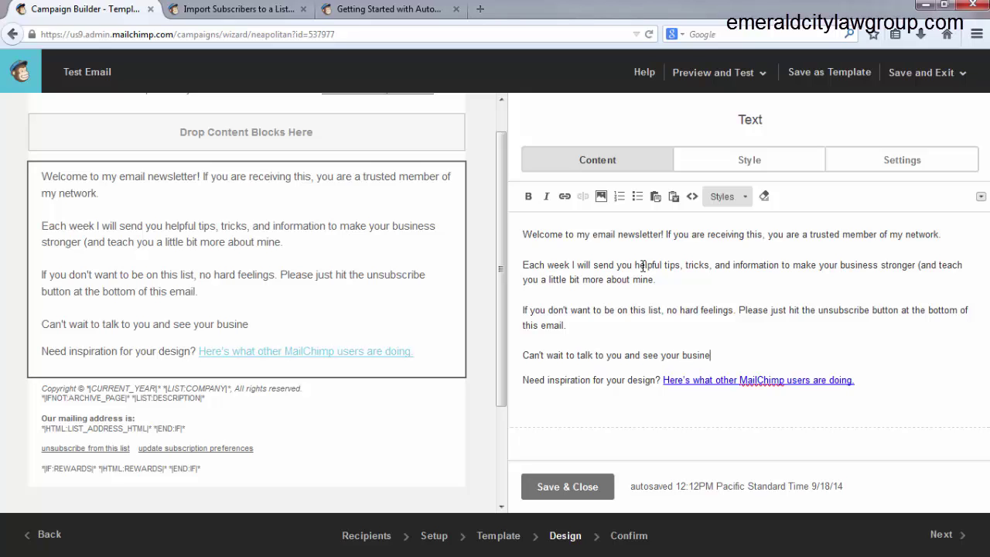
pyautogui.write('ss skyrocket.')
pyautogui.press('Return')
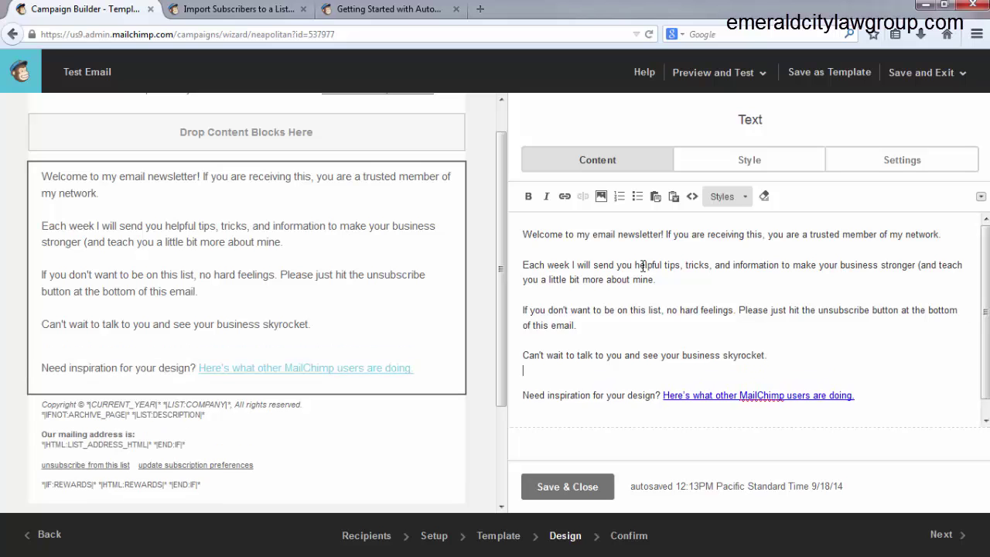
# Step: Close the message with 'Sincerely,' followed by the sender's name
pyautogui.write('Sincerely,')
pyautogui.hotkey('shift', 'Return')
pyautogui.write('C')
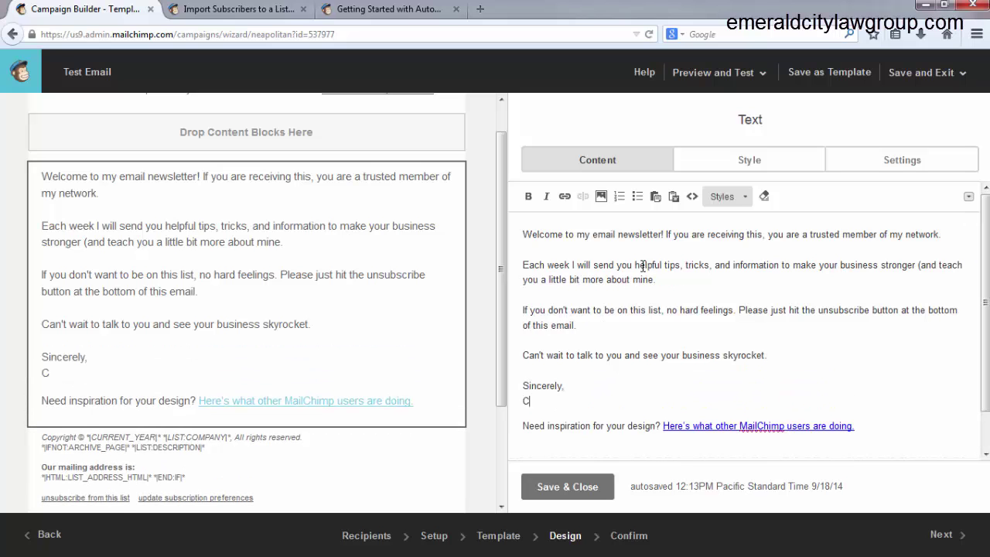
pyautogui.press('BackSpace')
pyautogui.press('BackSpace')
pyautogui.press('Return')
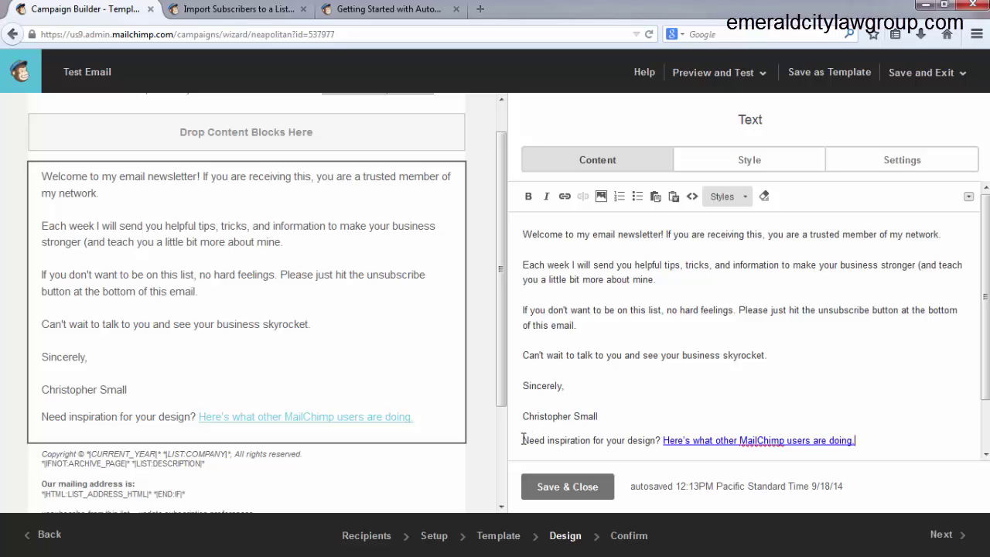
# Step: Delete the template's 'Need inspiration for your design?' line from the message
pyautogui.moveTo(523, 439); pyautogui.dragTo(870, 447)
pyautogui.press('Delete')
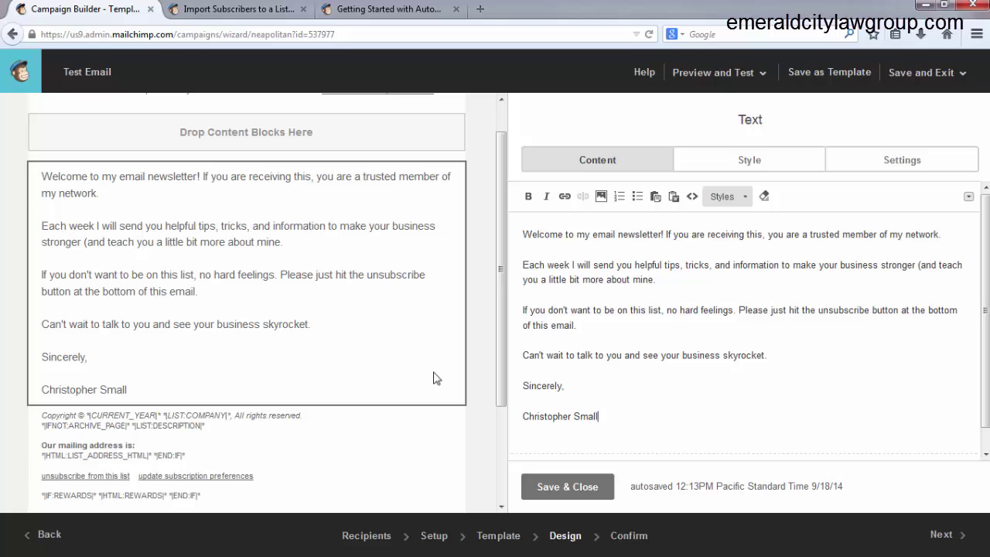
pyautogui.moveTo(348, 412)
pyautogui.scroll(-2, 340, 414)
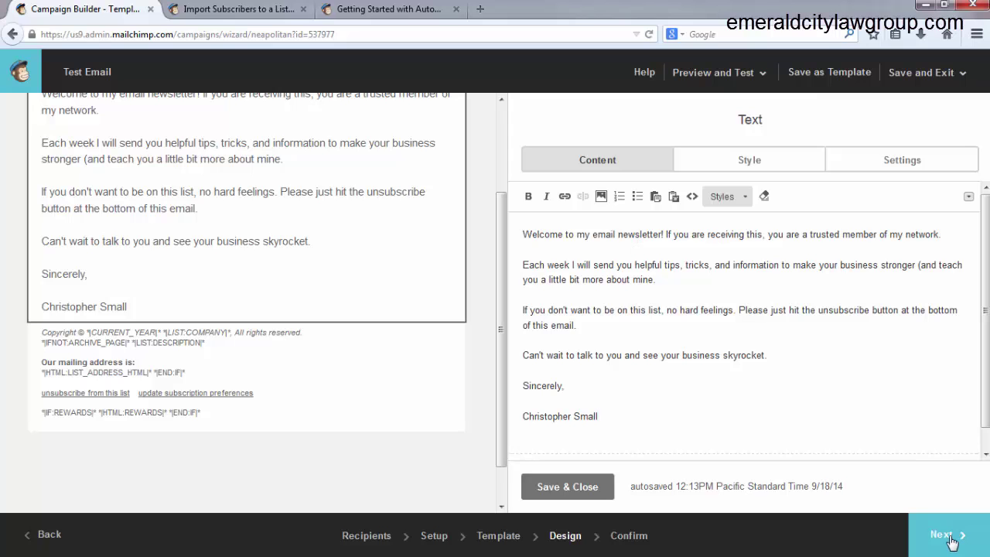
# Step: Save and close the email to reach the 'You're all set to send!' Confirm step and review it
pyautogui.click(593, 494)
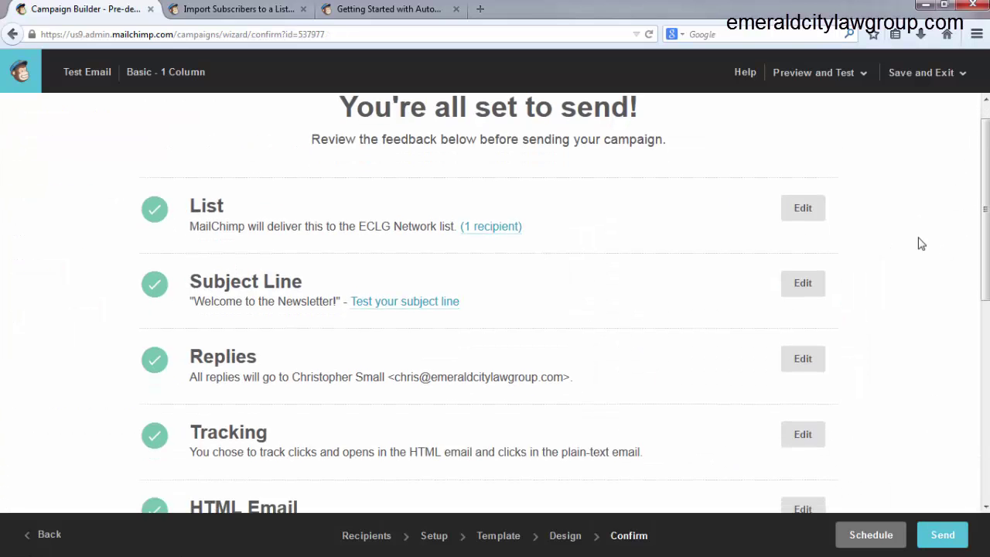
pyautogui.scroll(1, 920, 244)
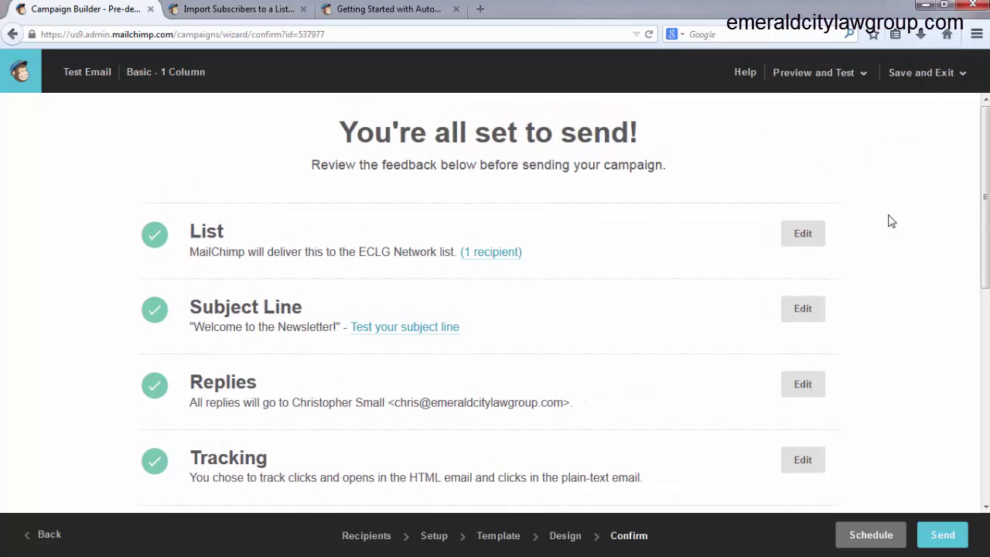
pyautogui.scroll(-3, 951, 232)
pyautogui.scroll(3, 939, 237)
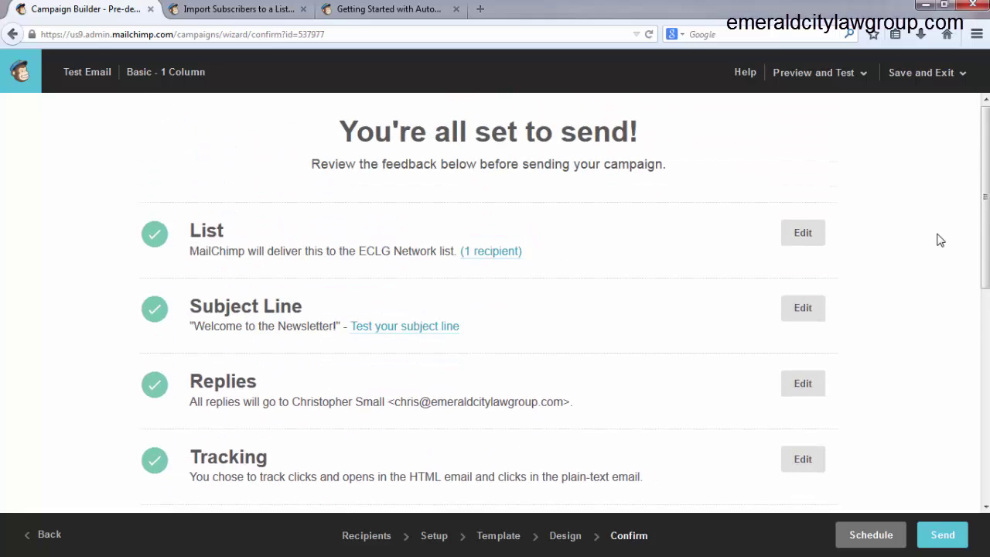
pyautogui.click(931, 72)
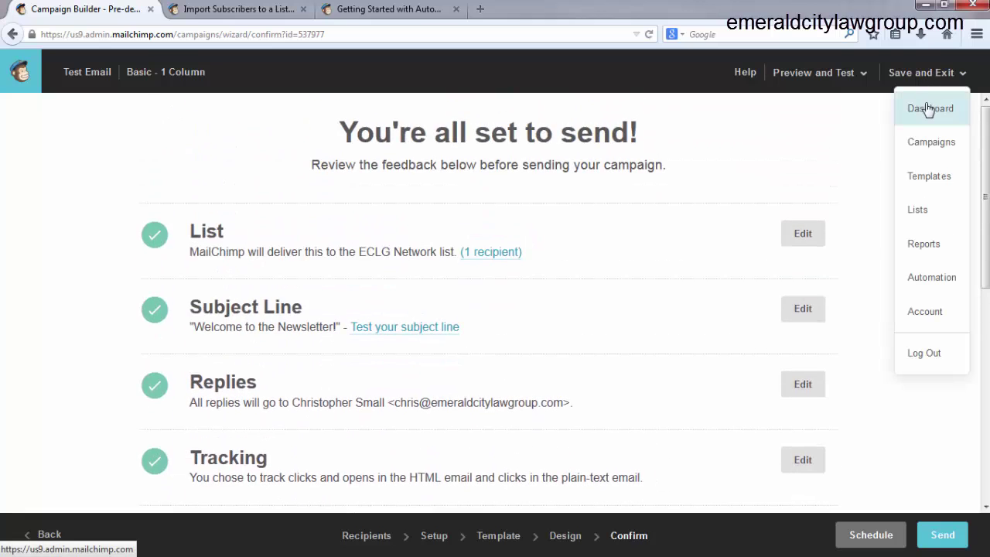
# Step: Save the Test Email campaign to the Dashboard, then open the Automation page
pyautogui.click(929, 110)
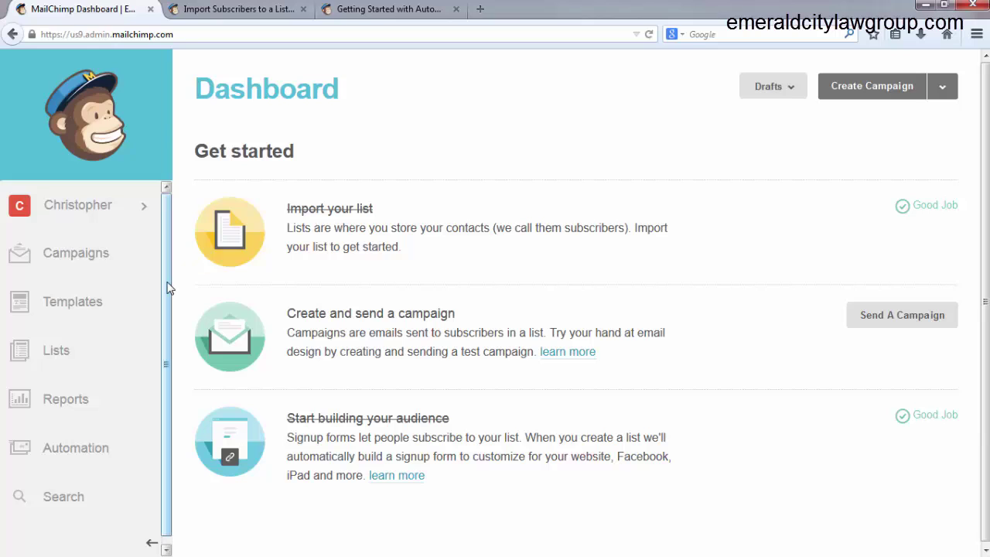
pyautogui.scroll(-1, 169, 294)
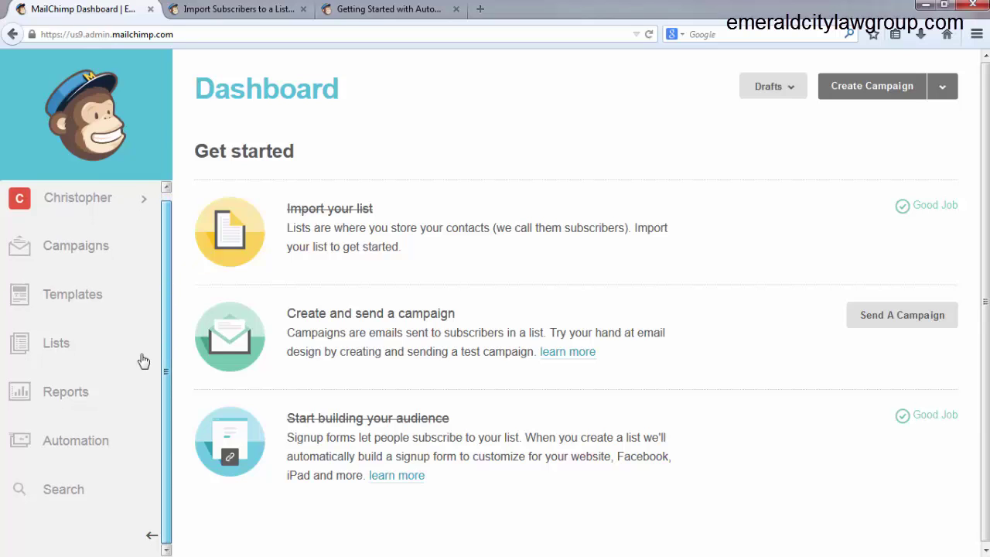
pyautogui.click(87, 441)
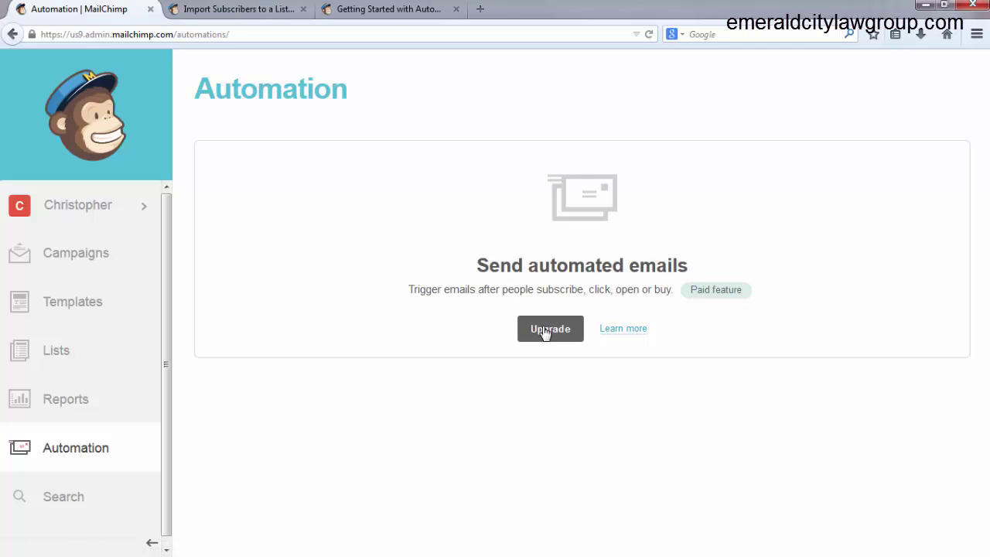
# Step: Upgrade the account, choosing the $10.00/month plan for 0–500 subscribers to reach the checkout form
pyautogui.click(547, 330)
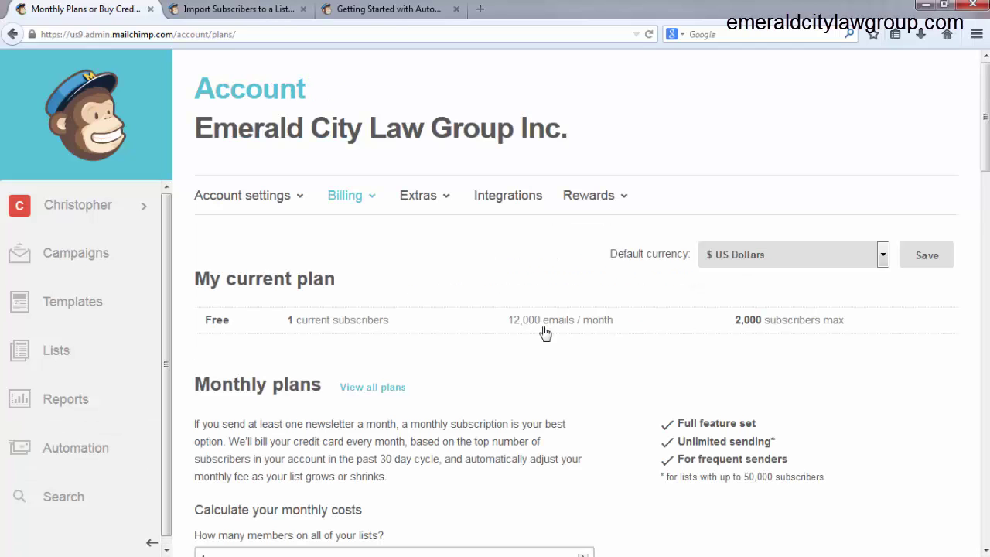
pyautogui.scroll(-5, 884, 413)
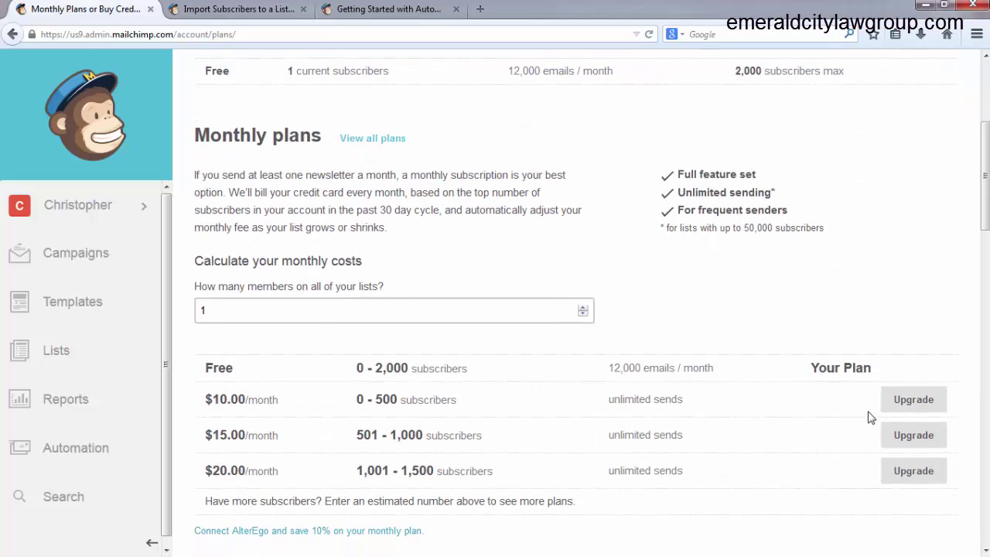
pyautogui.click(918, 399)
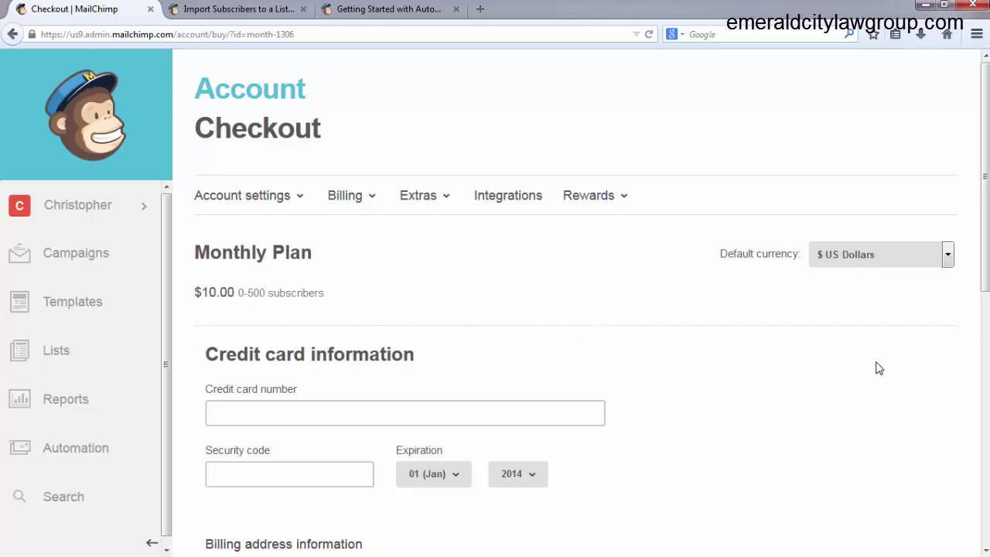
pyautogui.scroll(-2, 699, 282)
pyautogui.scroll(2, 318, 226)
pyautogui.scroll(-2, 751, 360)
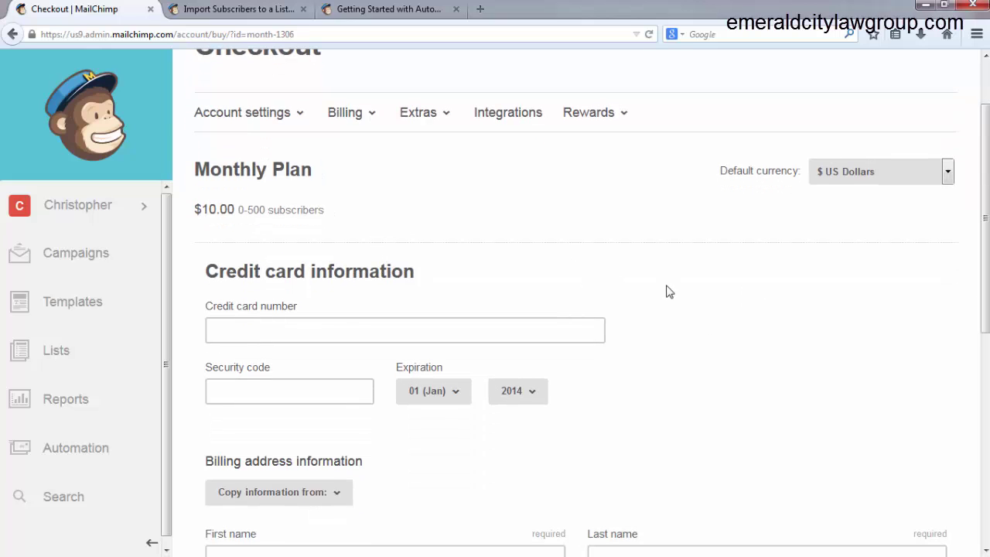
pyautogui.scroll(-2, 785, 384)
pyautogui.scroll(-6, 579, 369)
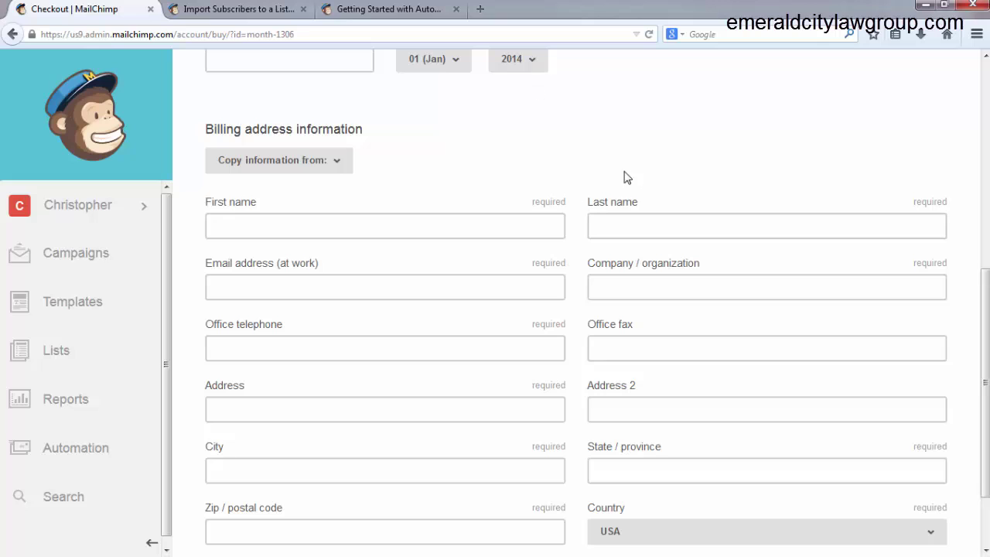
pyautogui.scroll(-3, 940, 551)
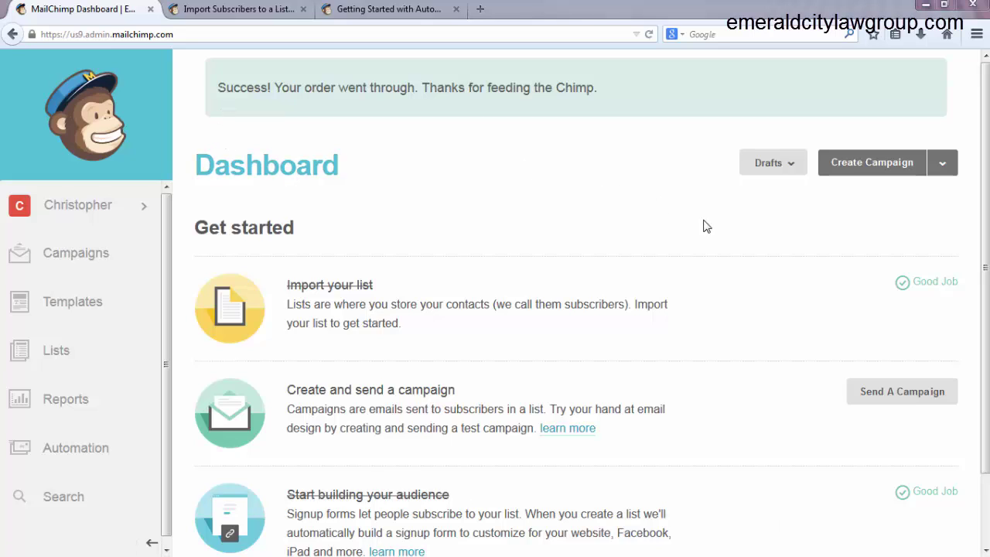
# Step: Scroll through the Checkout page's credit card and billing address form
pyautogui.scroll(-2, 735, 287)
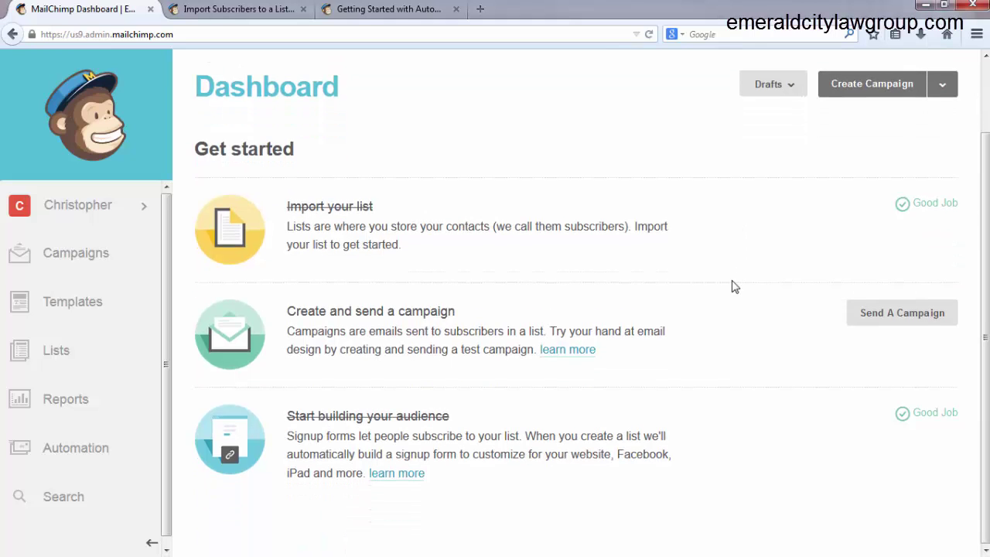
pyautogui.scroll(2, 731, 285)
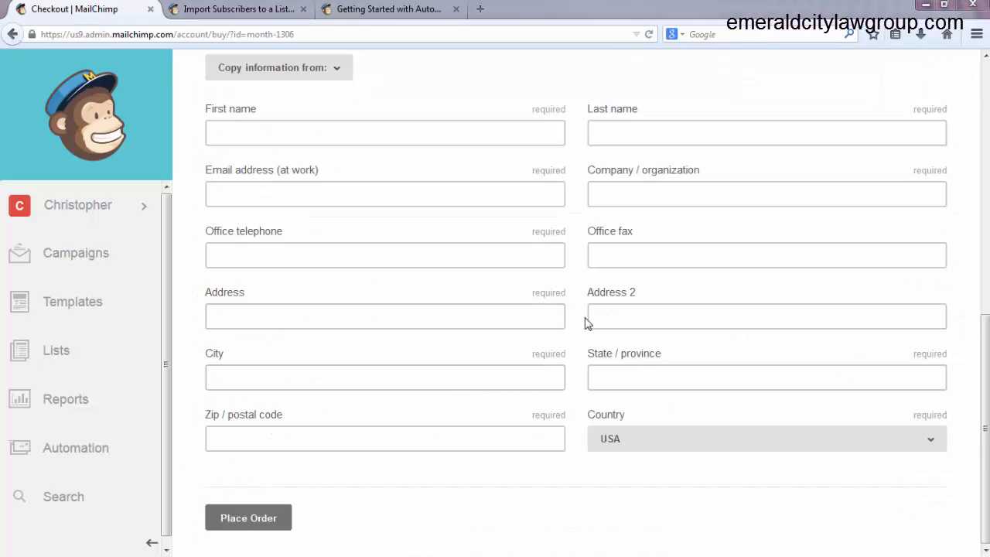